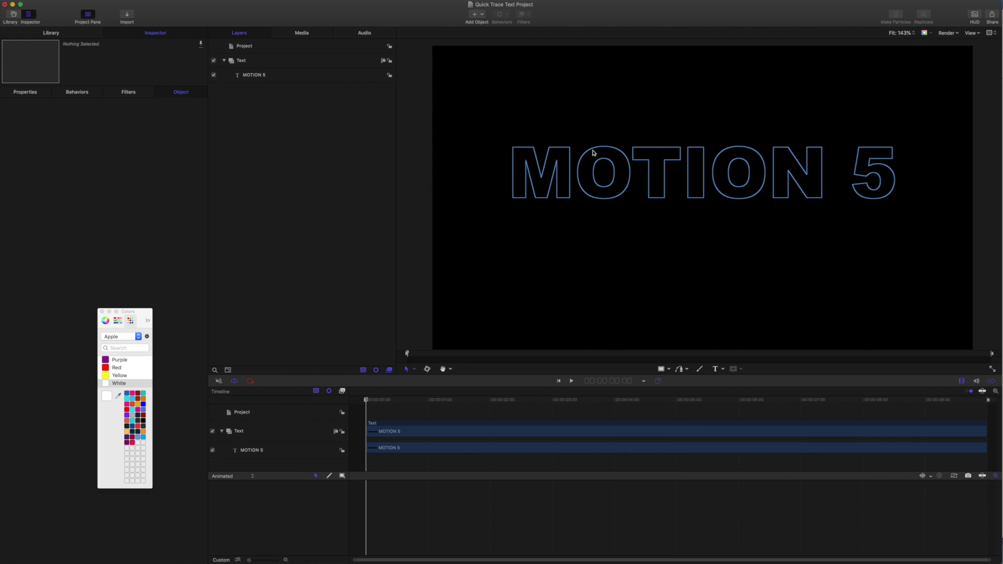
- Add a new group above the Text group and rename it 'Masks'
click(266, 76)
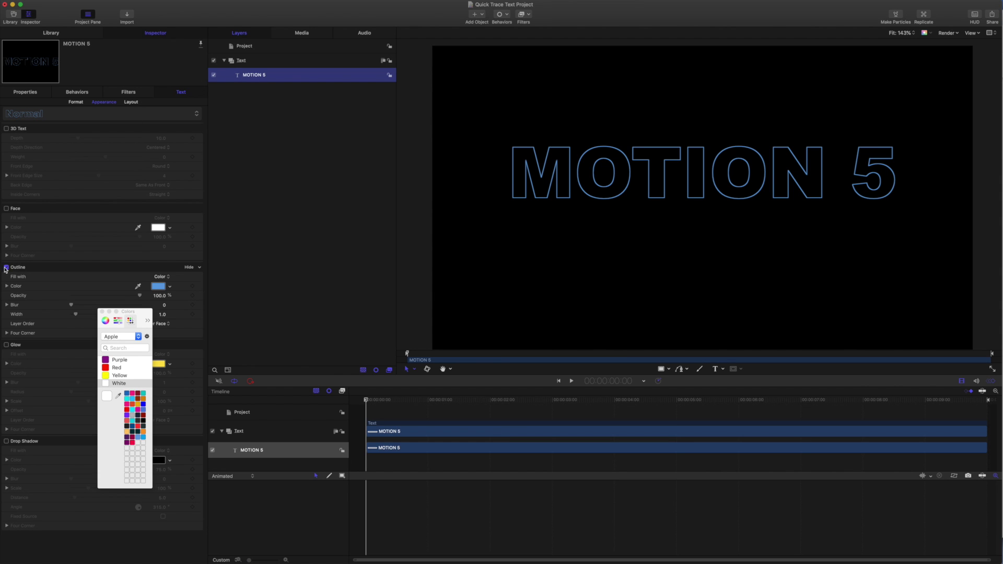
click(276, 62)
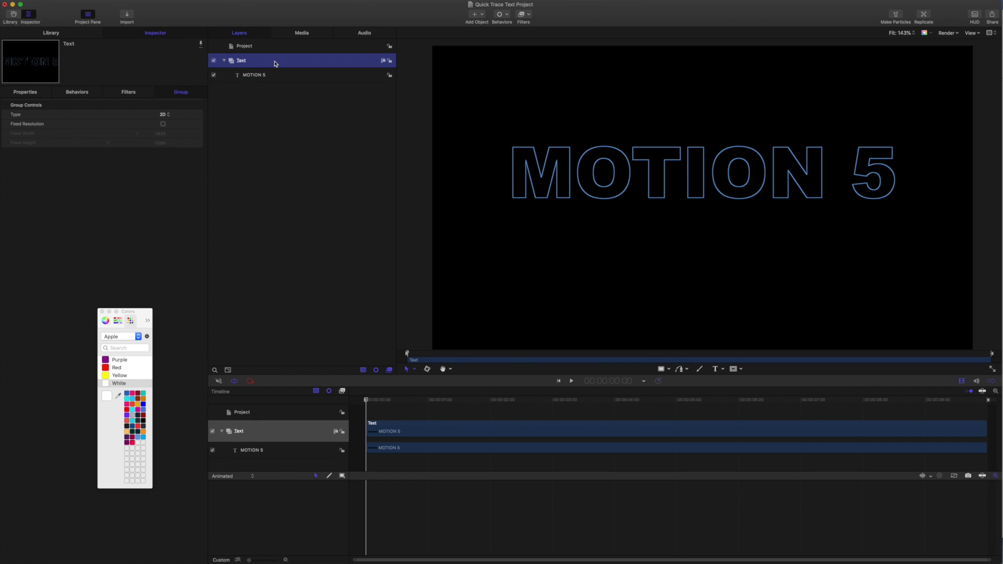
key(super+shift+n)
double_click(273, 63)
text(Masks)
key(Return)
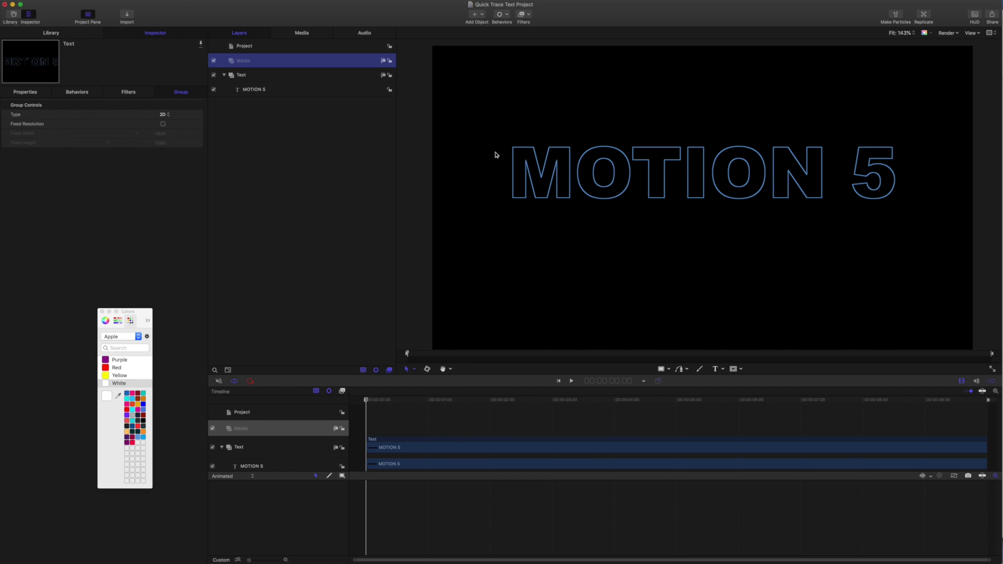
click(680, 371)
- Place Bezier points along the M's top edge, inner V and right side
click(513, 148)
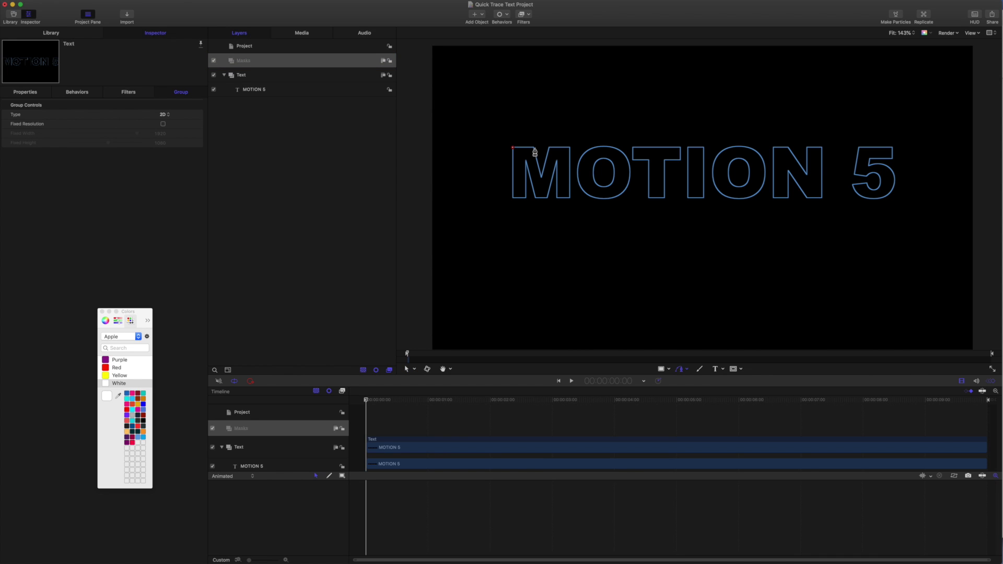
click(534, 148)
click(541, 177)
click(549, 147)
click(570, 147)
click(570, 199)
- Trace the M's inner legs and bottom-left corner, then close the shape at its start
click(557, 199)
click(557, 161)
click(547, 199)
click(535, 198)
click(525, 161)
click(526, 199)
click(513, 151)
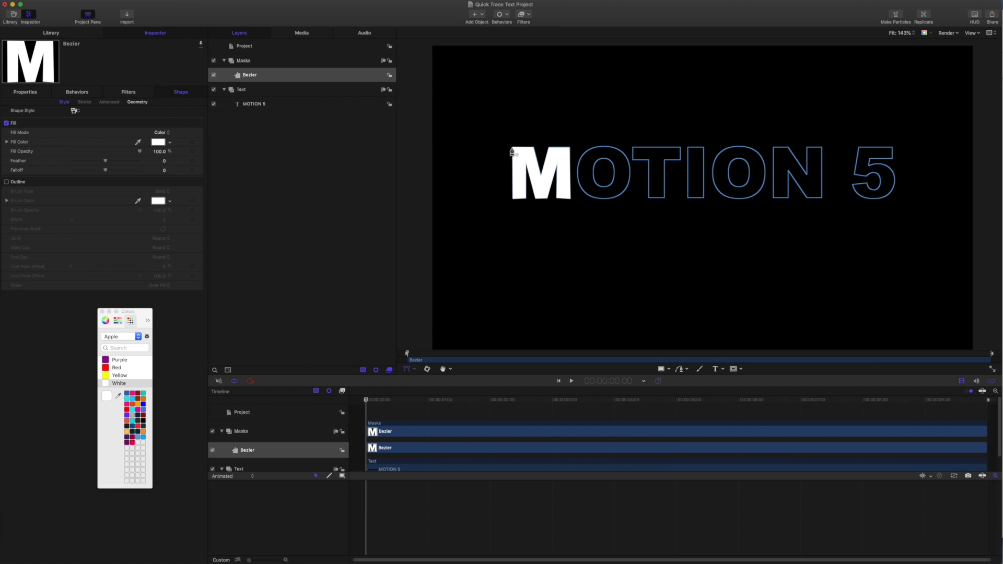
- Replace the M shape's fill with a 15-width white outline and set Last Point Offset to 0%
click(6, 123)
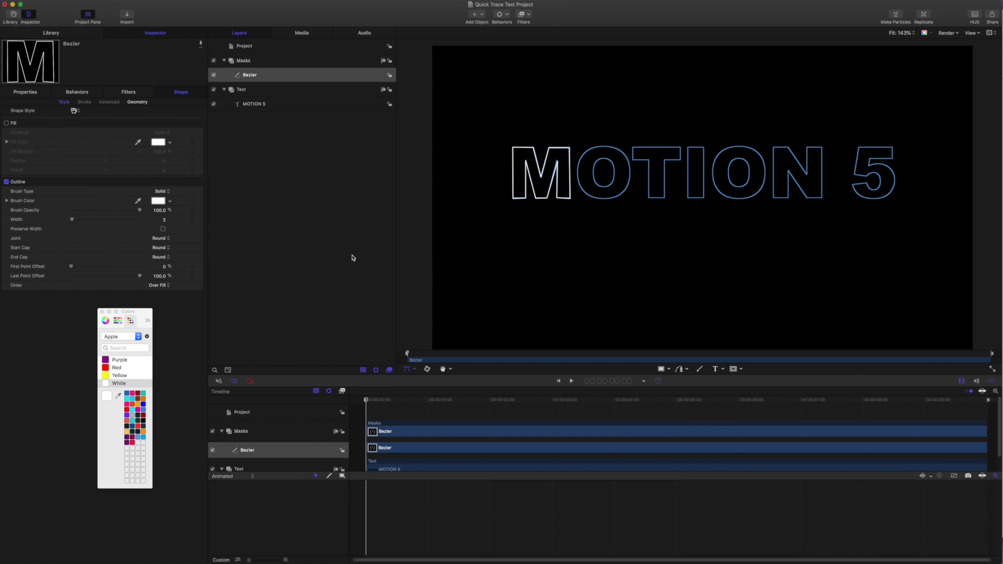
key(super+shift+r)
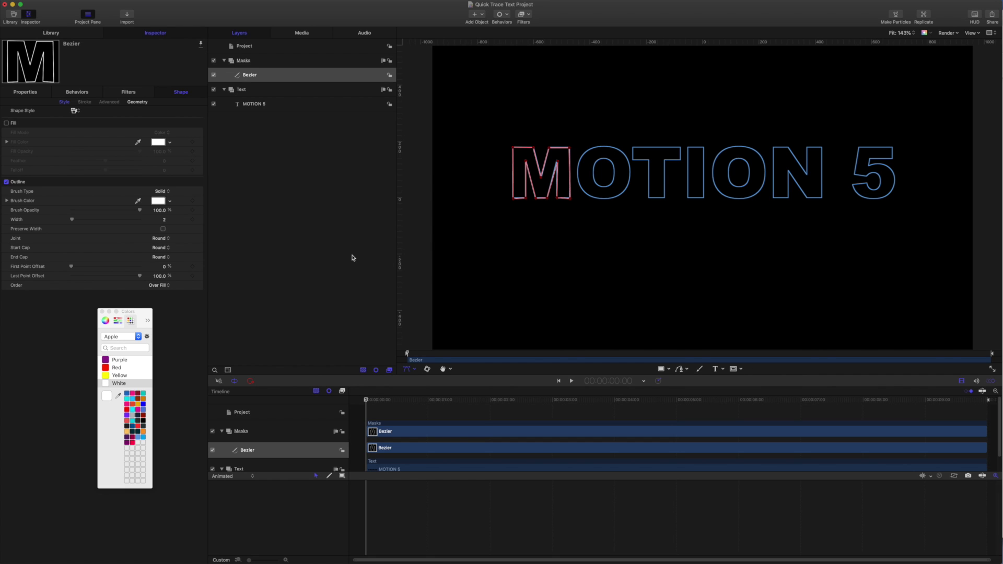
double_click(163, 220)
text(15)
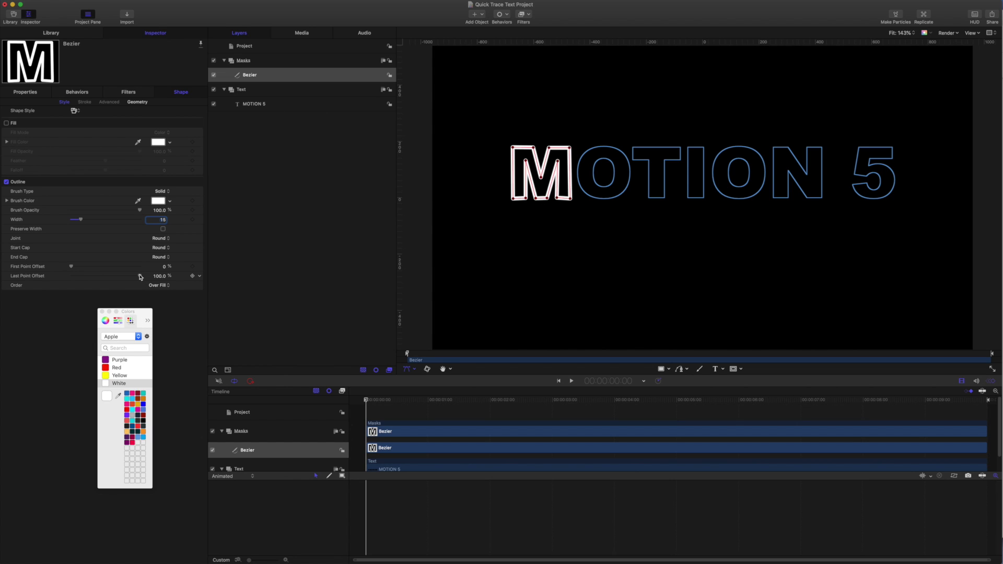
drag(140, 277, 52, 275)
- Keyframe Last Point Offset from 0% at the start to 100% at one second, then preview
click(192, 276)
drag(367, 401, 431, 407)
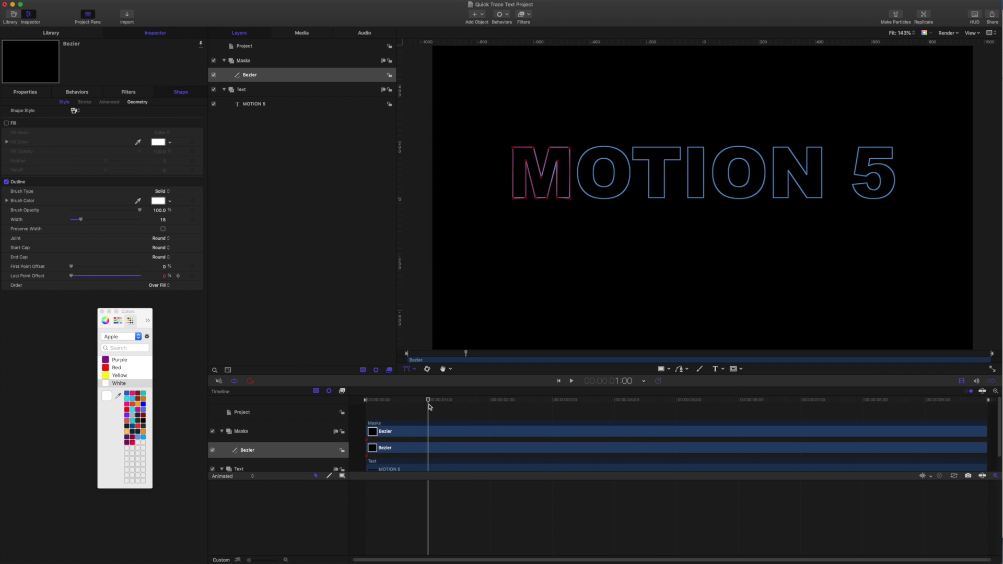
drag(71, 276, 140, 276)
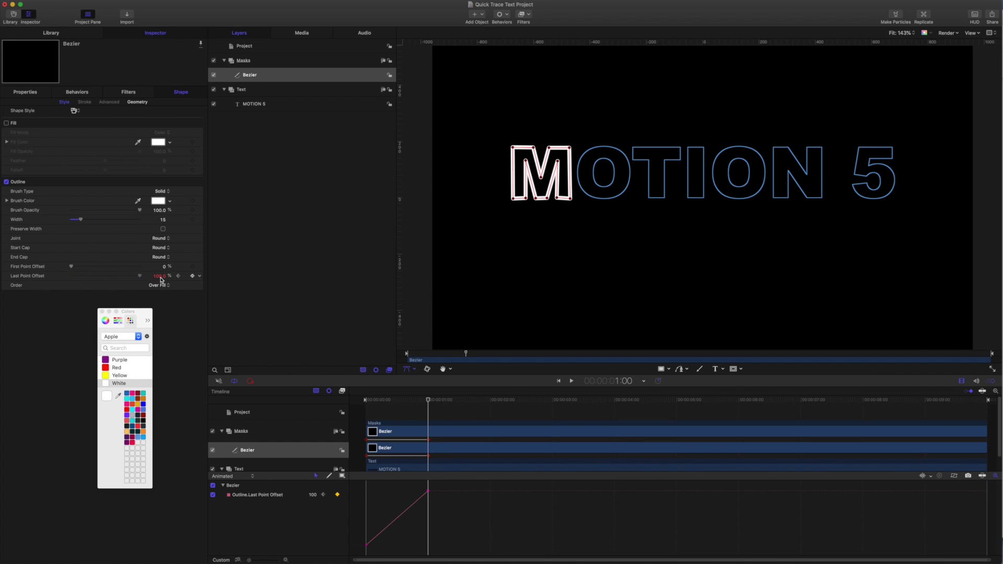
key(space)
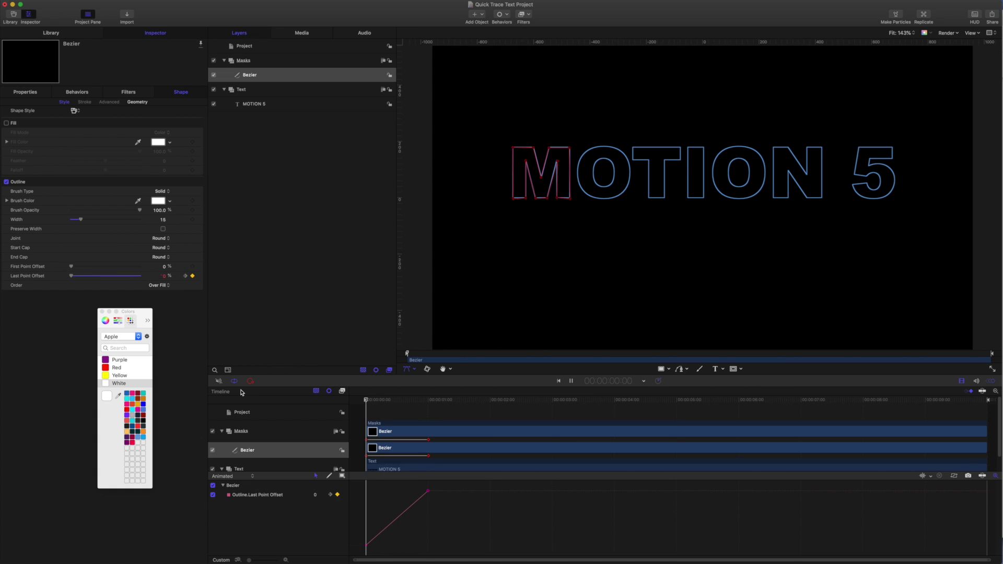
key(space)
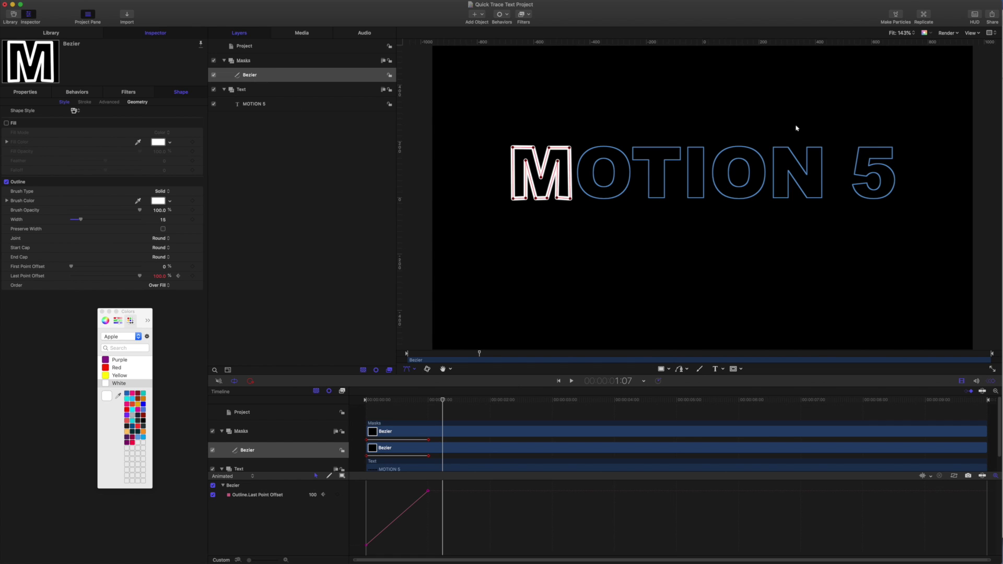
- Rename the Bezier layer to 'M' and duplicate it
double_click(264, 75)
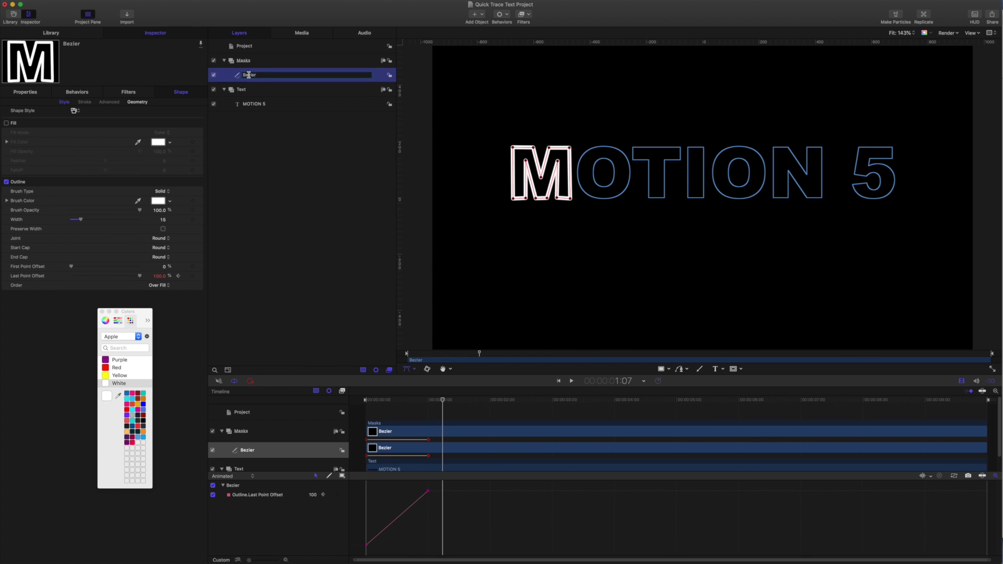
text(M)
key(Return)
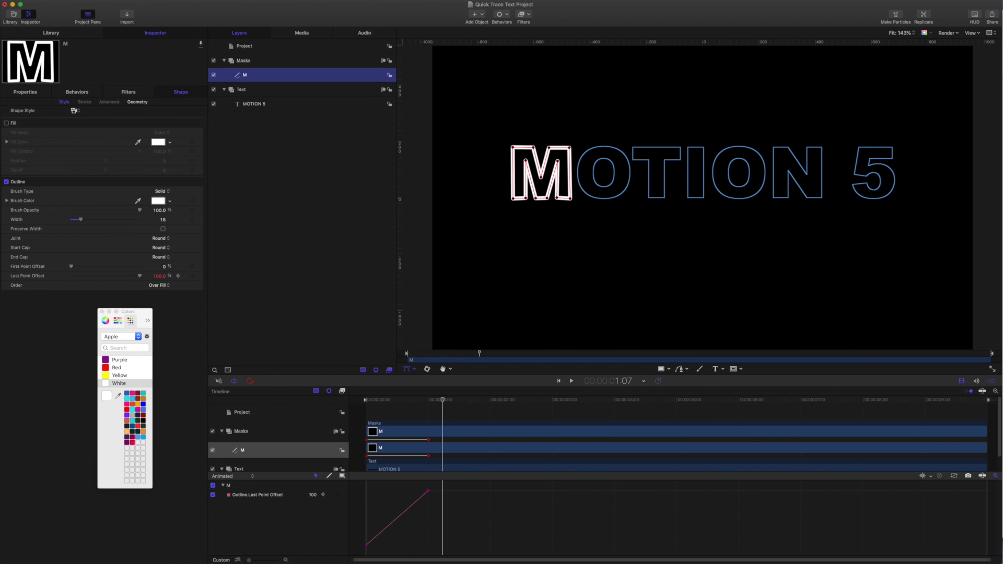
key(super+d)
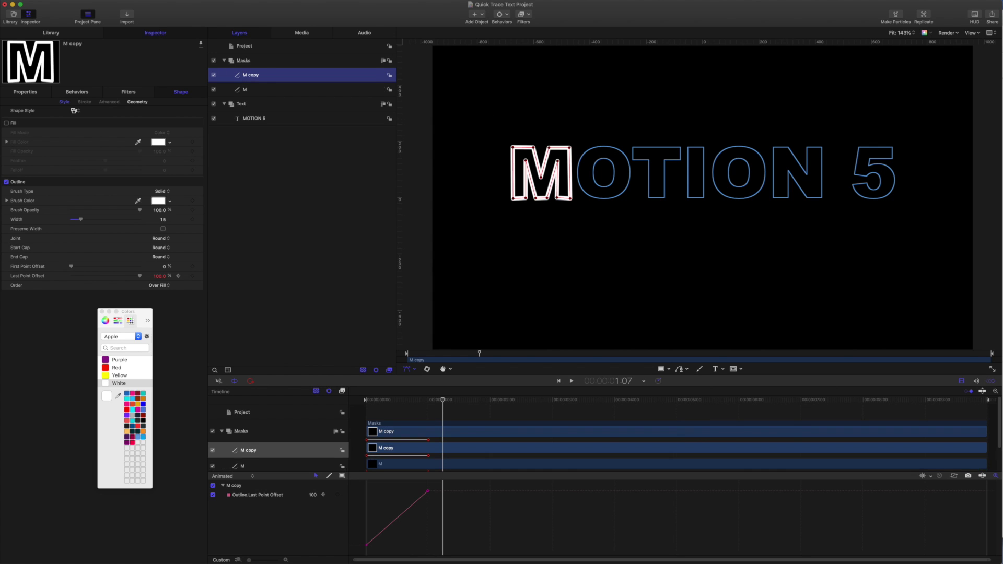
- Make the copy an open curve and hide the original M layer
right_click(516, 152)
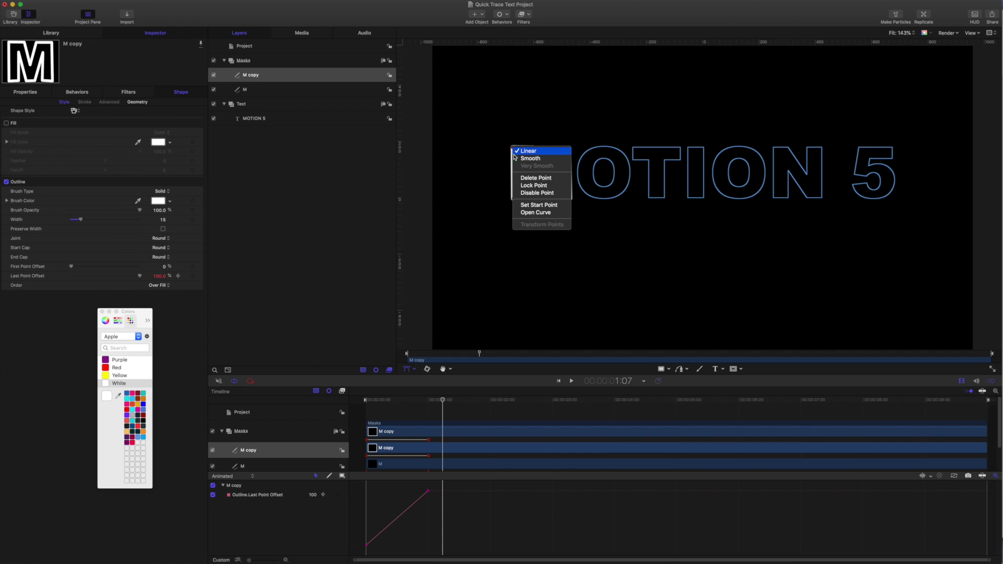
click(535, 212)
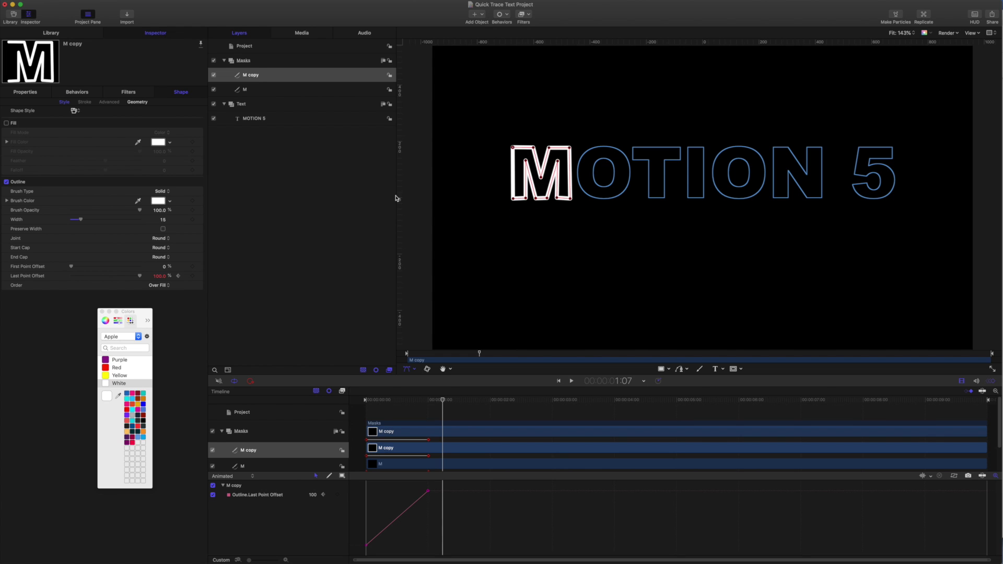
click(214, 90)
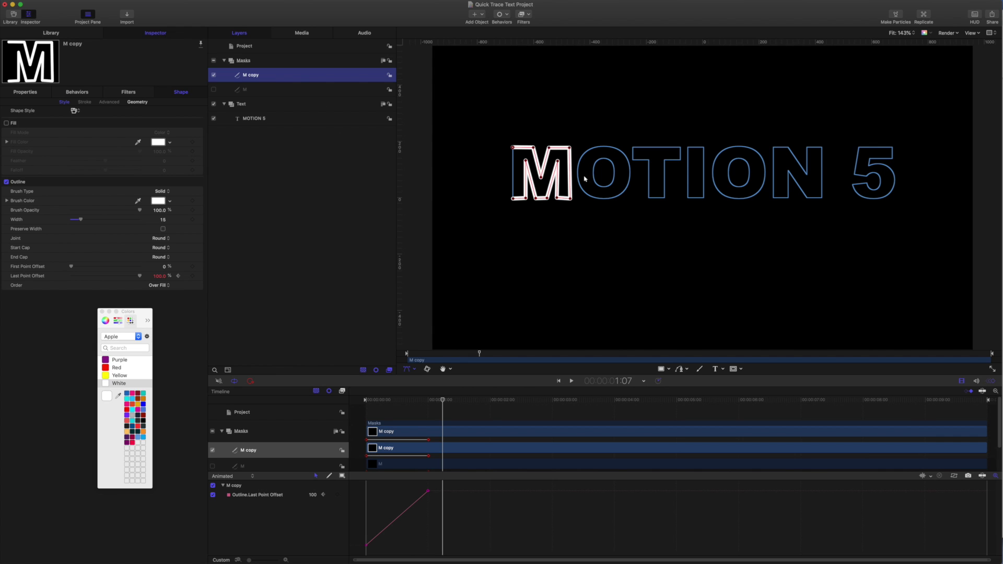
- Drag the copy's top-right, inner and bottom points and its first point rightward onto the O
drag(575, 152, 631, 173)
drag(553, 152, 606, 148)
drag(569, 198, 608, 198)
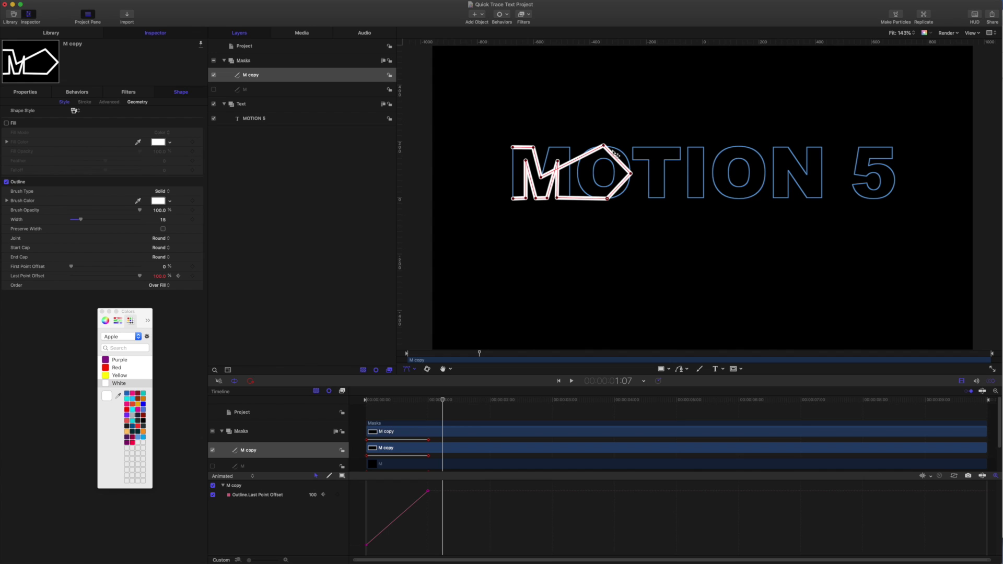
drag(515, 151, 543, 180)
- Delete the M's leftover left-side points and move the remaining bottom point inside the O
key(Delete)
click(514, 201)
key(Delete)
click(527, 162)
key(Delete)
click(536, 200)
key(Delete)
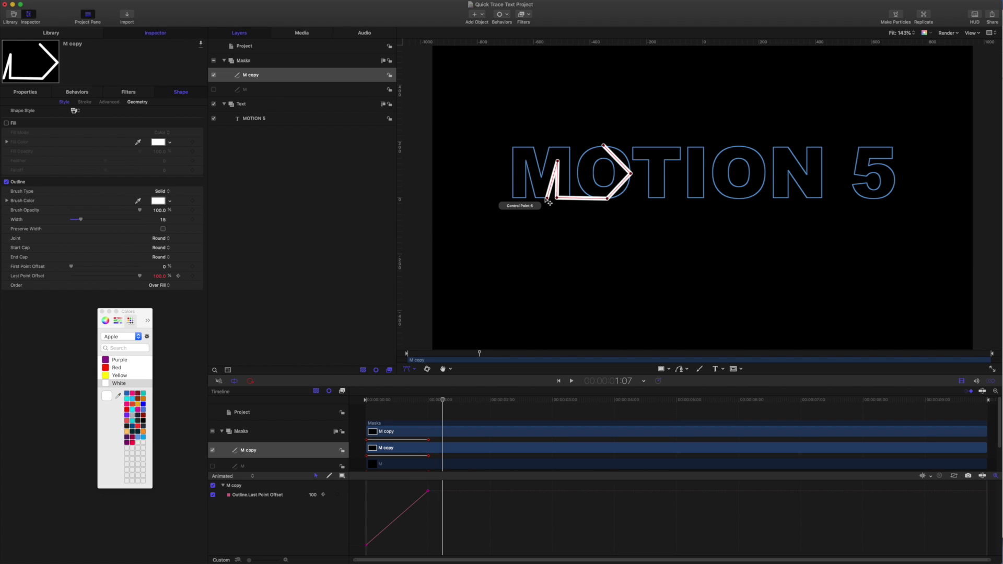
click(547, 200)
key(Delete)
click(558, 162)
key(Delete)
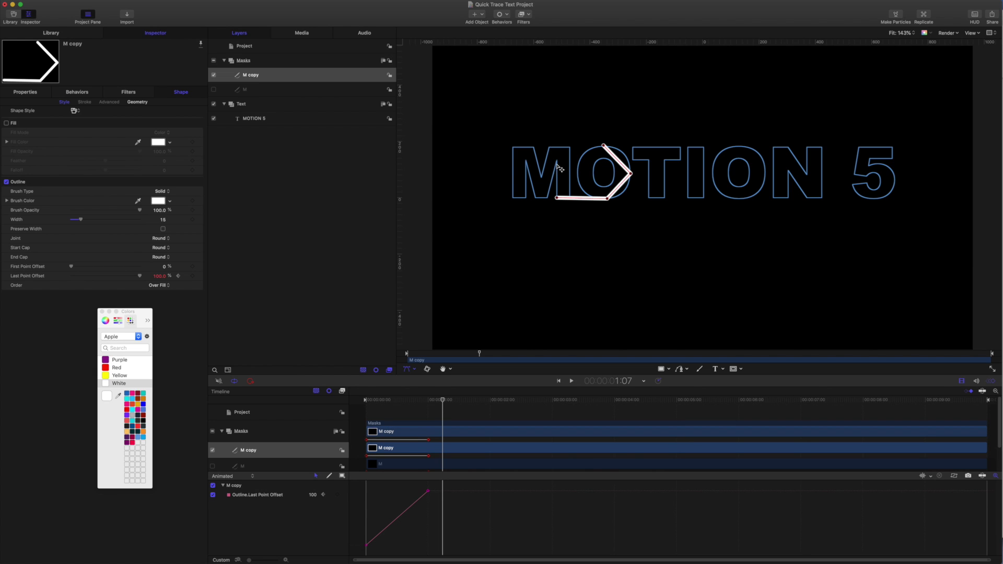
drag(559, 200, 577, 174)
- Close the path into a diamond around the O and smooth its top and right corners
right_click(577, 174)
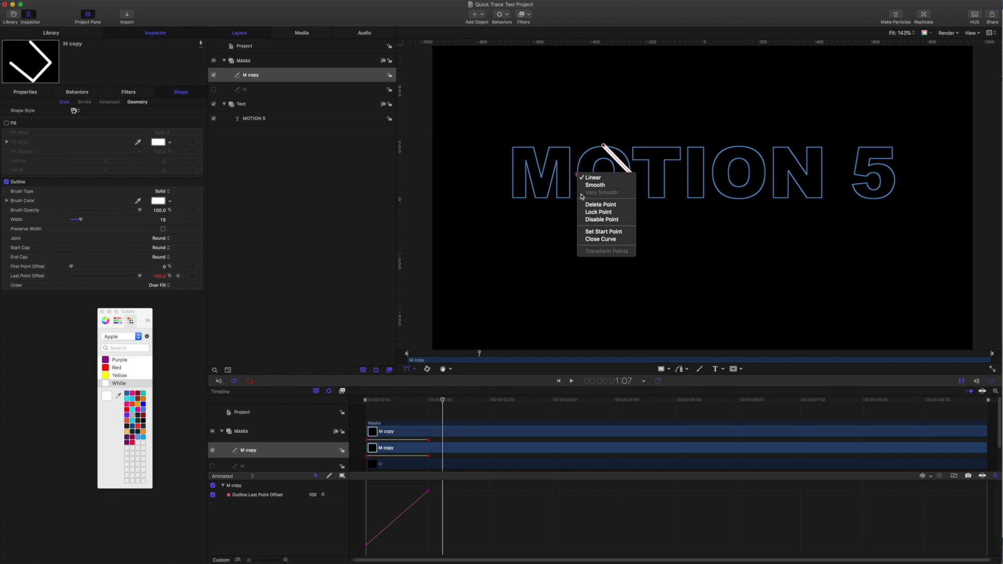
click(596, 241)
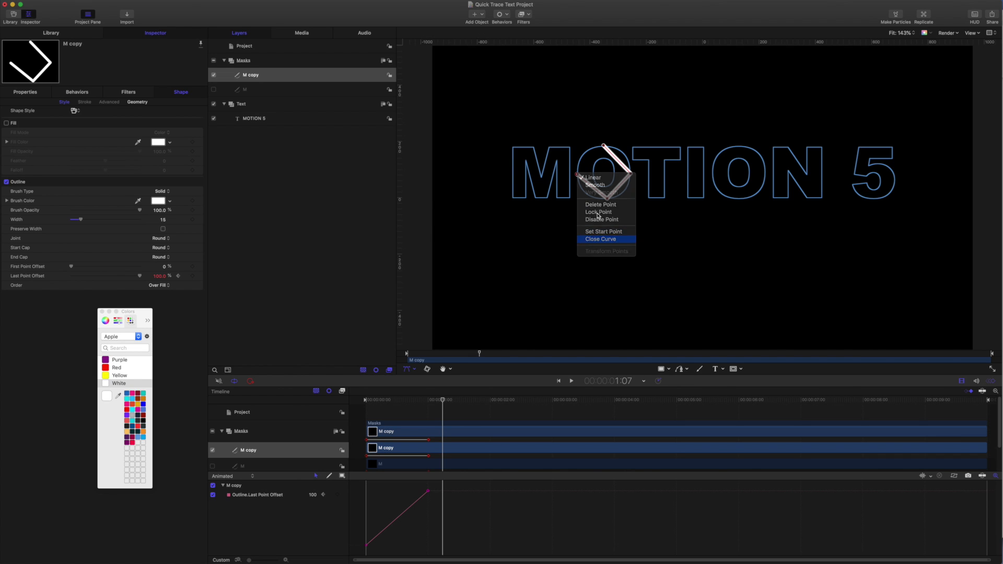
right_click(605, 148)
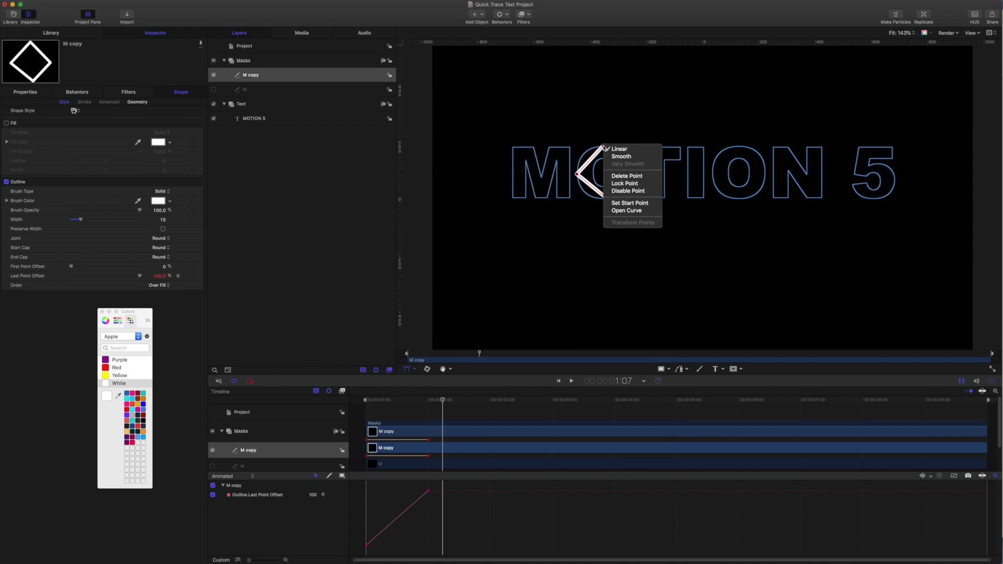
click(620, 159)
right_click(633, 176)
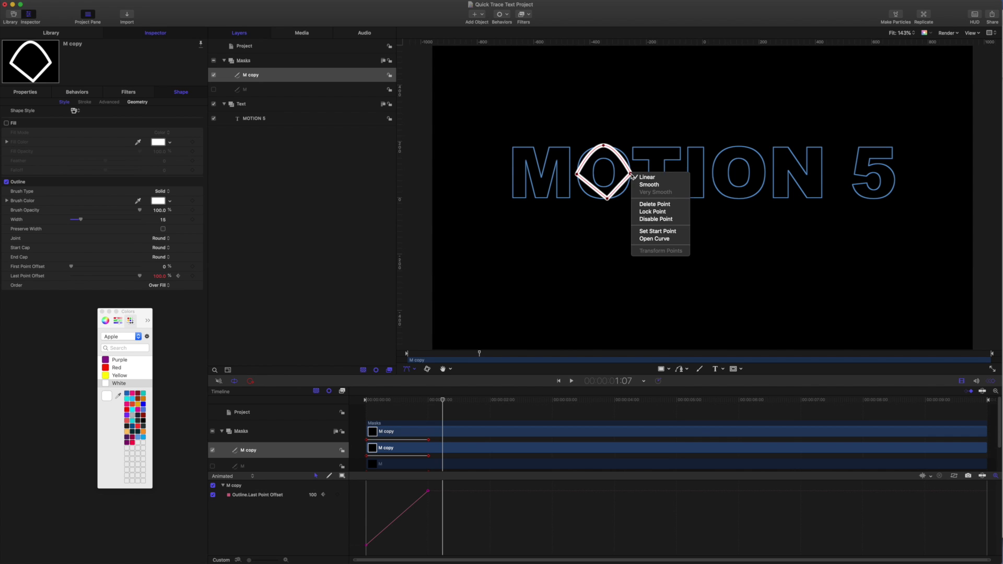
click(641, 186)
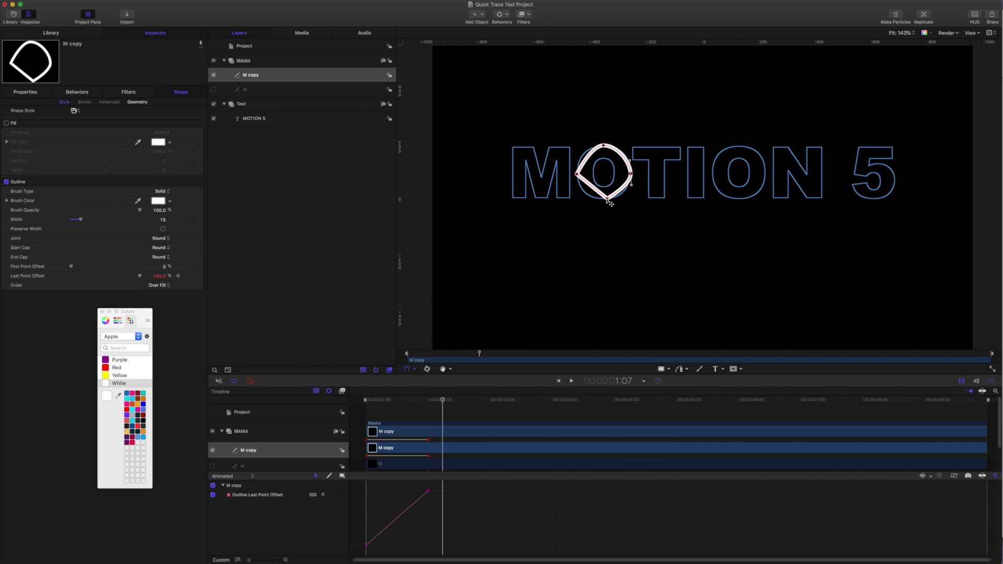
- Smooth the diamond's bottom and left corners and adjust a tangent to round the circle
right_click(608, 199)
click(617, 208)
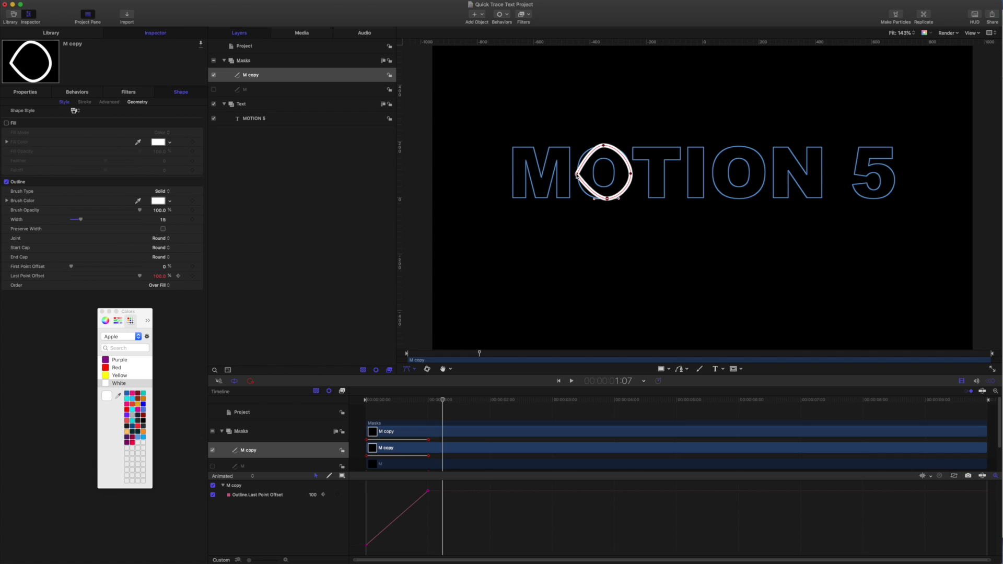
right_click(576, 176)
click(587, 186)
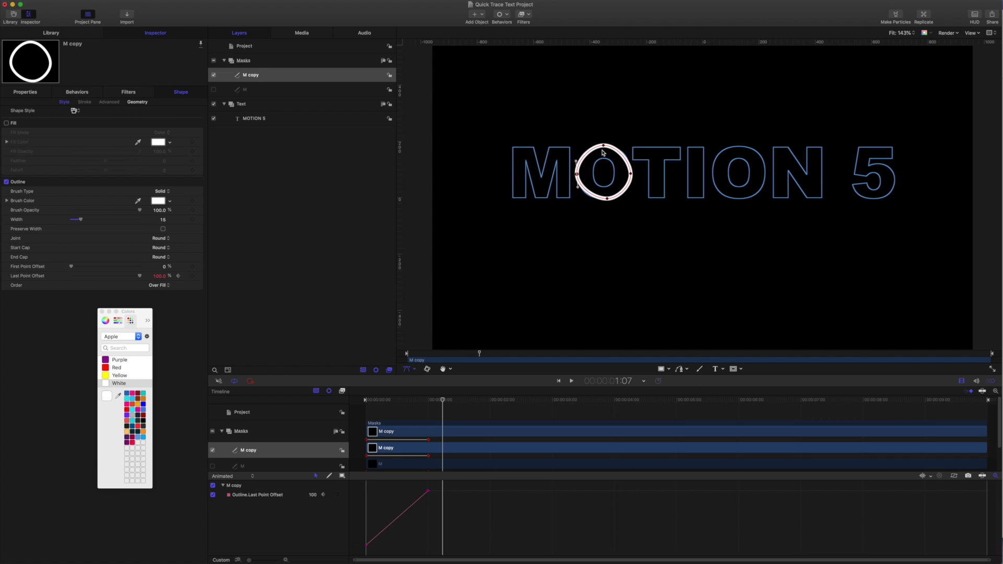
drag(578, 163, 621, 201)
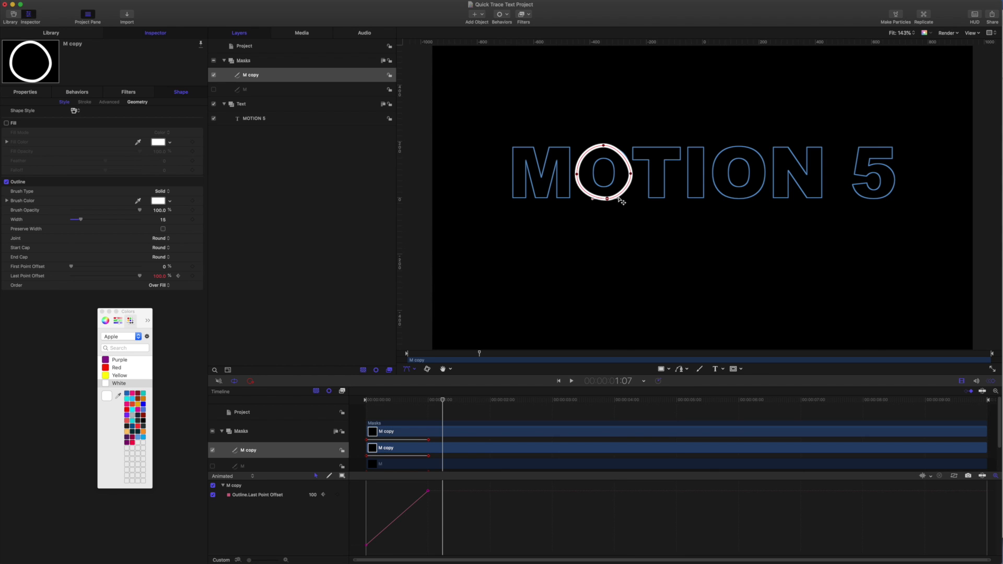
click(264, 76)
- Rename the circle layer to 'O' and pull the copy's top point down toward the O's inner hole
double_click(271, 77)
key(super+a)
text(O)
key(Return)
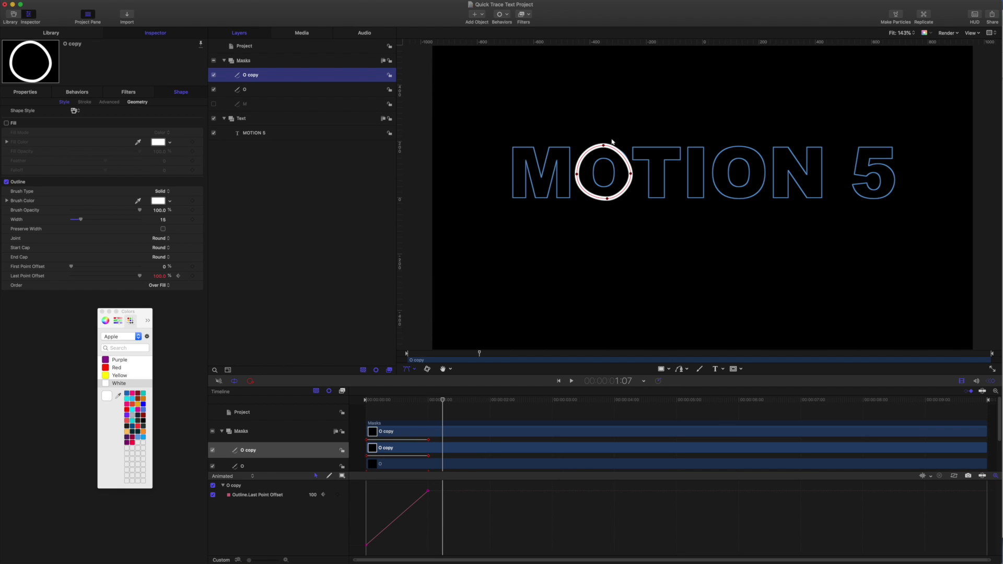
drag(604, 146, 597, 191)
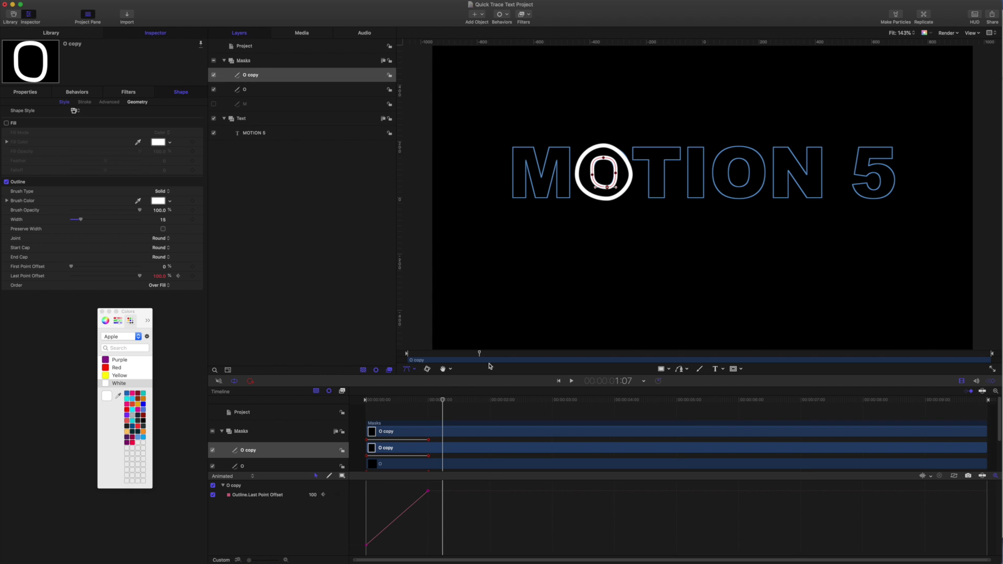
- Rewind to the start, re-enable the M mask, and preview the M and O strokes drawing on
drag(443, 402, 313, 389)
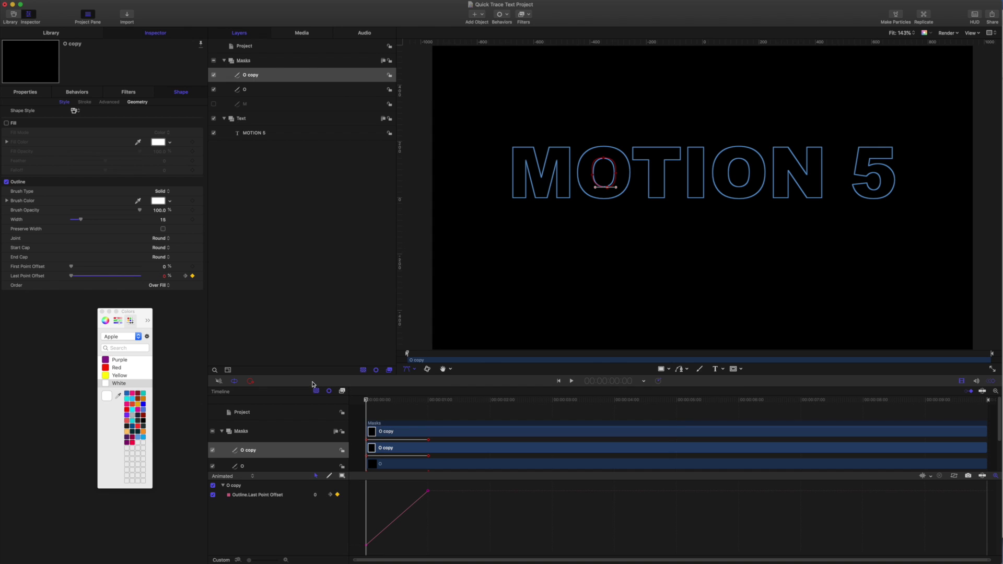
click(213, 104)
key(space)
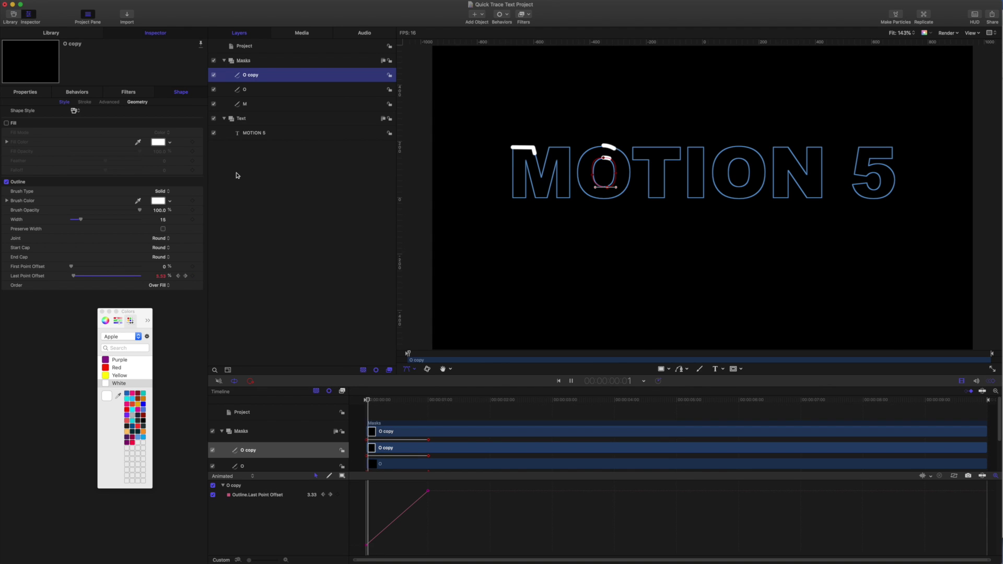
key(space)
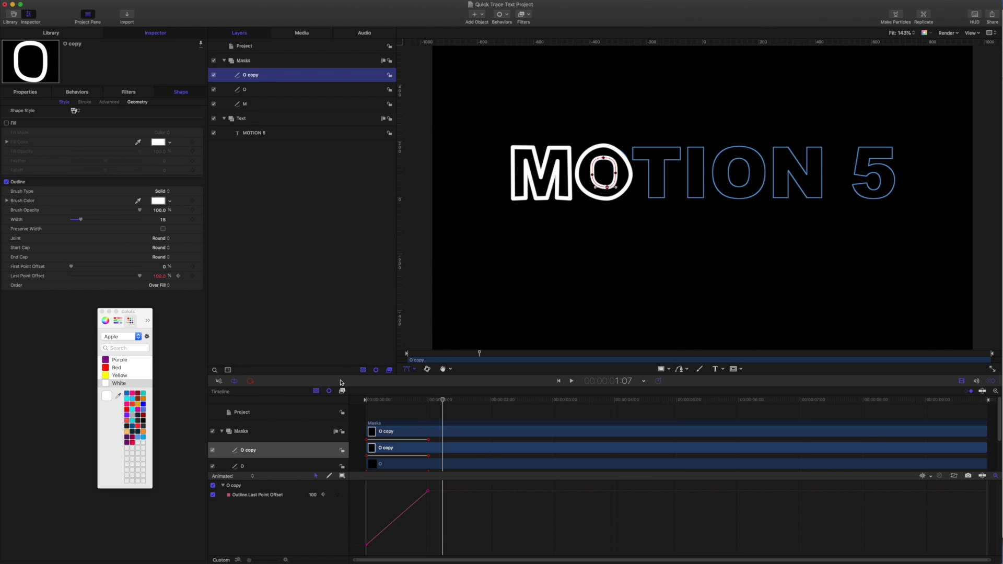
click(261, 106)
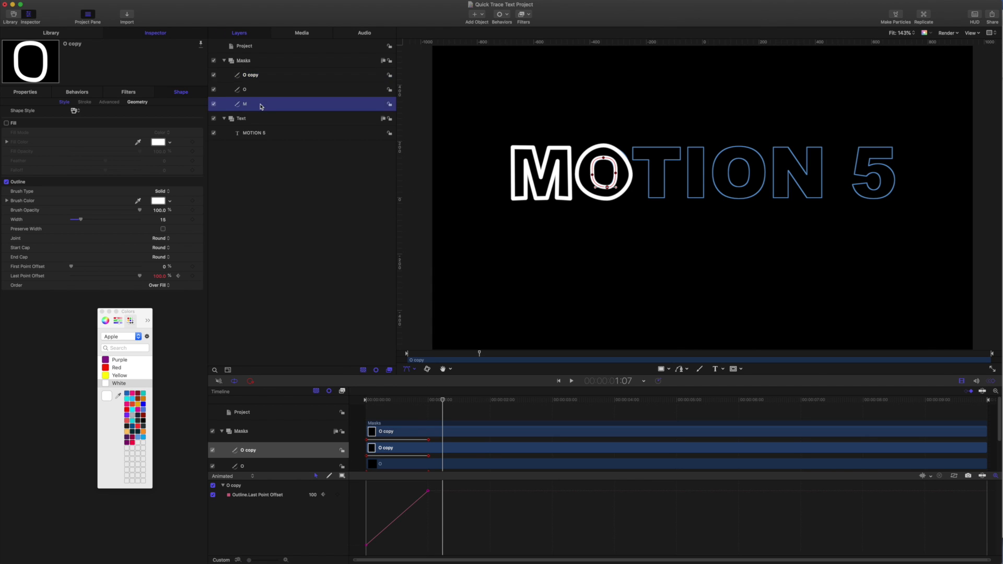
- Duplicate the M mask, rename the copy 'T', and move it up above the O mask
key(super+d)
double_click(255, 104)
text(T)
key(Return)
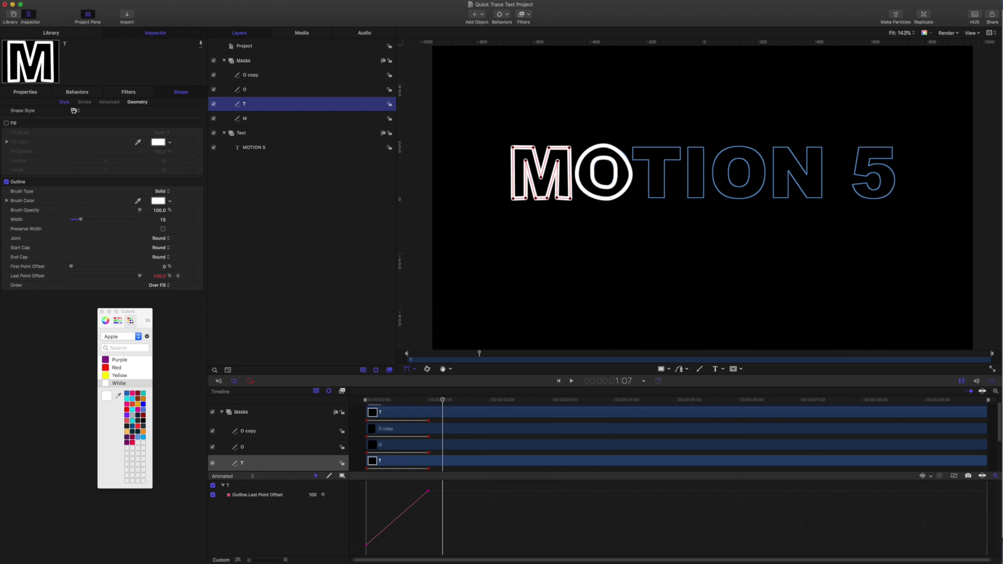
key(super+bracketright)
key(super+bracketright)
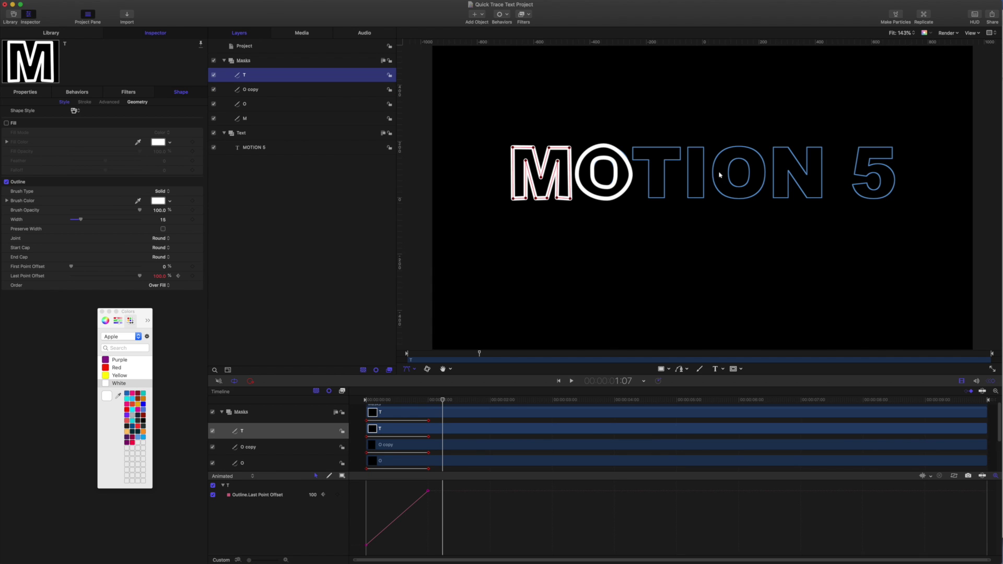
- Hide the O copy, O and M masks so only the T mask shows
right_click(516, 152)
click(406, 154)
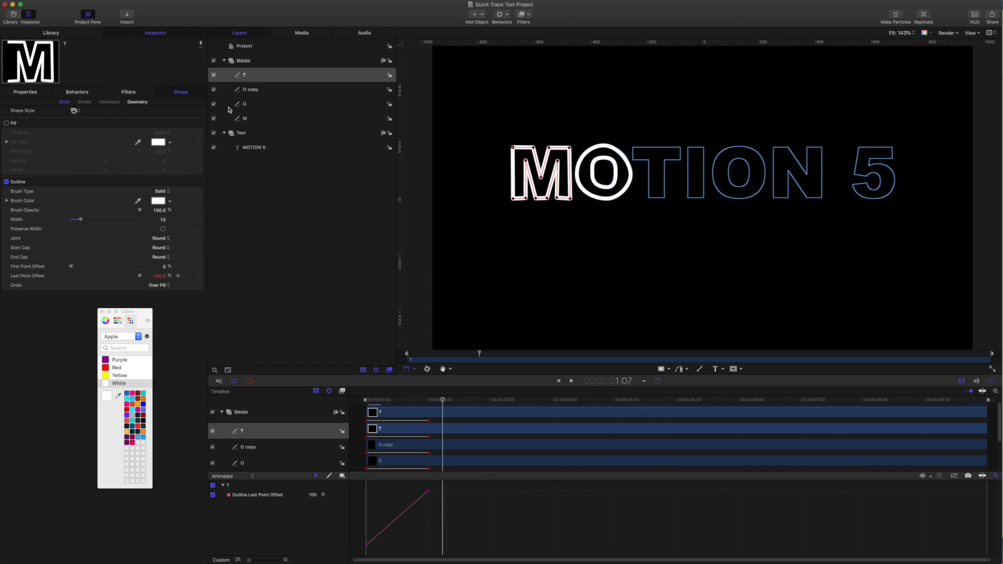
click(213, 89)
click(214, 104)
click(214, 119)
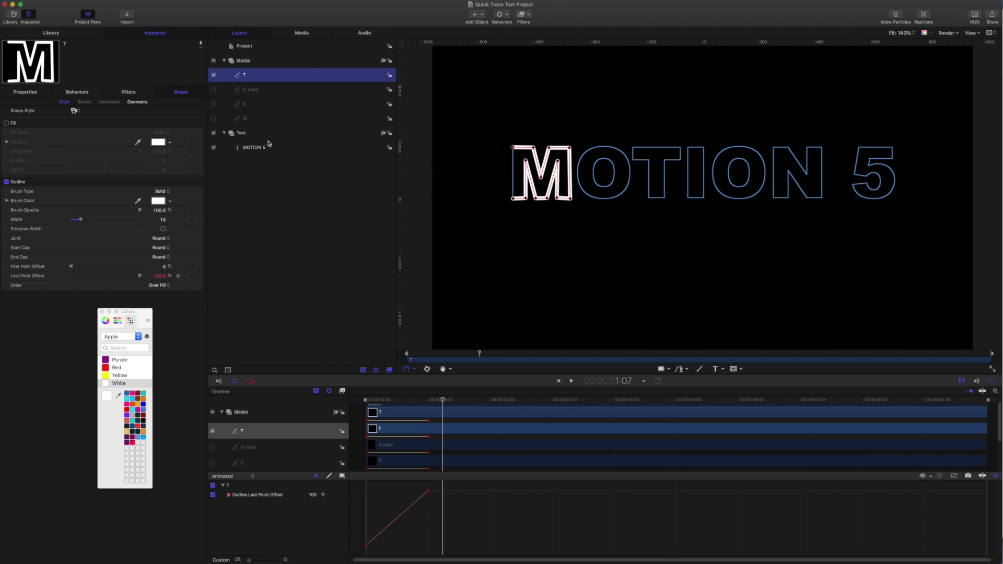
- Drag the T mask's points onto the corners of the T's crossbar and stem
drag(574, 152, 682, 151)
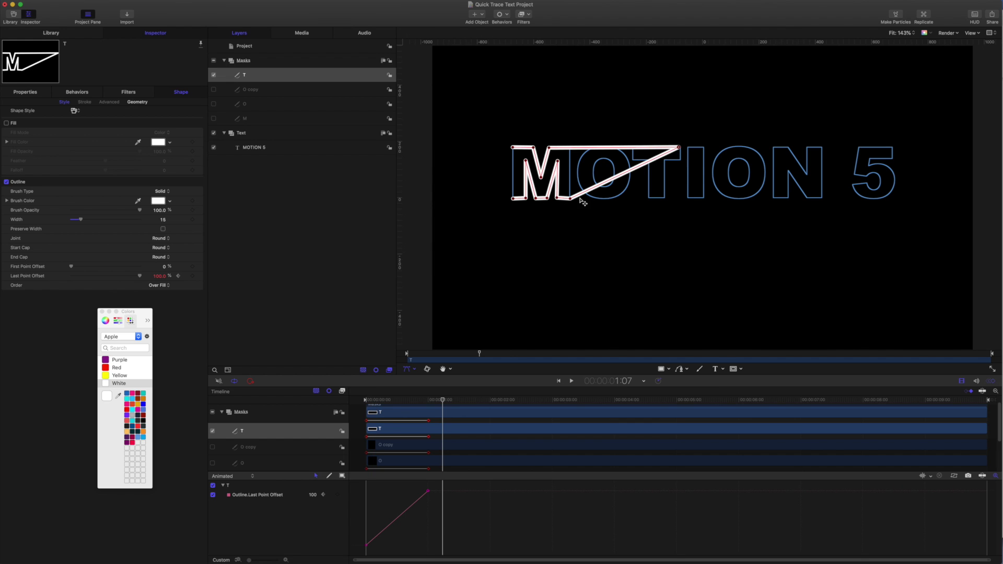
drag(570, 199, 682, 162)
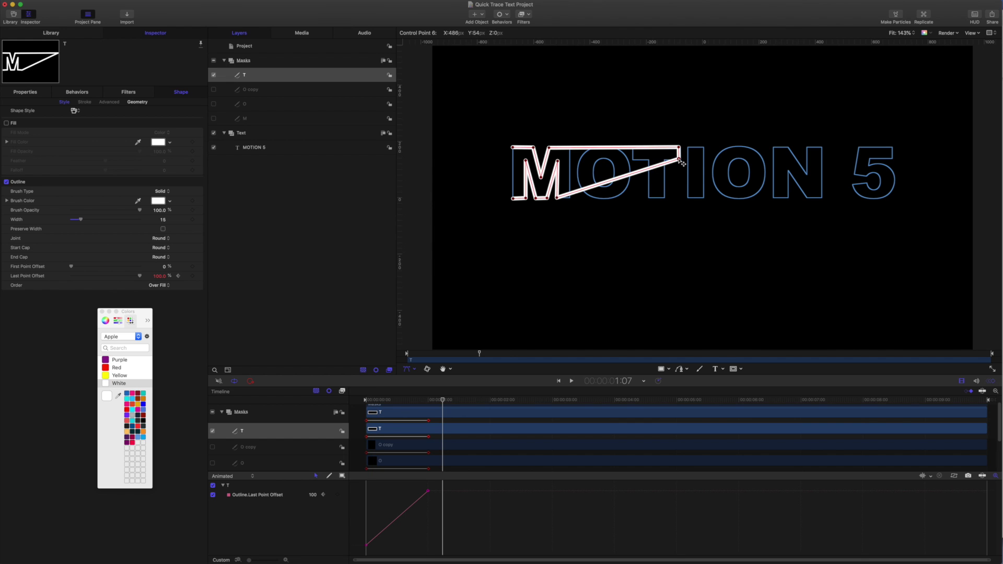
click(557, 199)
drag(581, 192, 666, 159)
drag(562, 166, 665, 197)
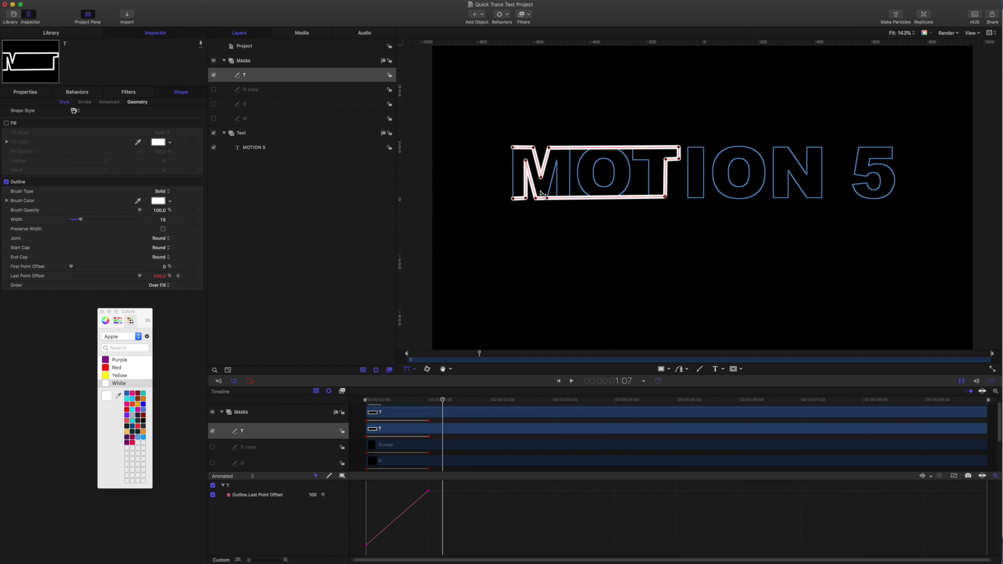
drag(546, 199, 650, 198)
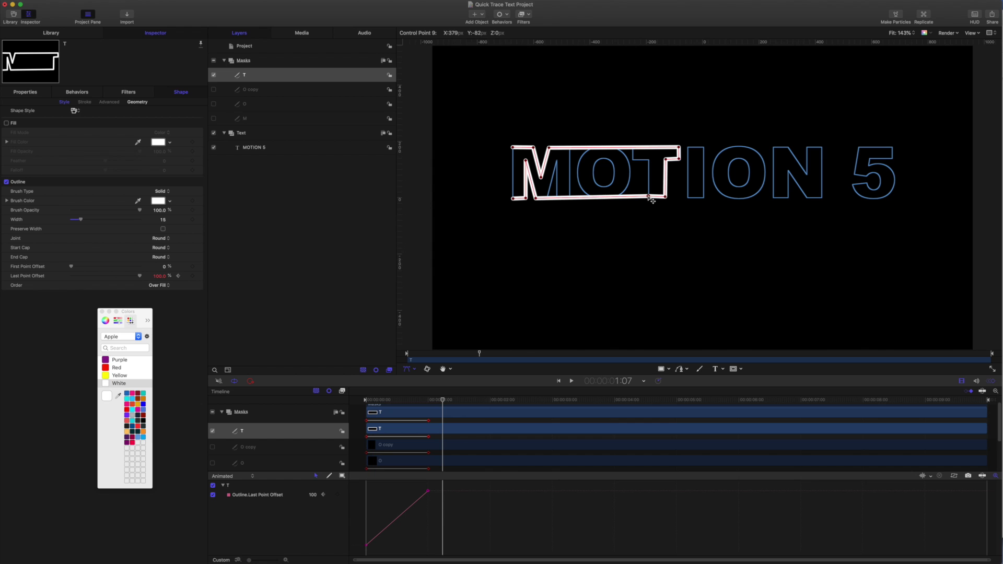
drag(536, 198, 648, 160)
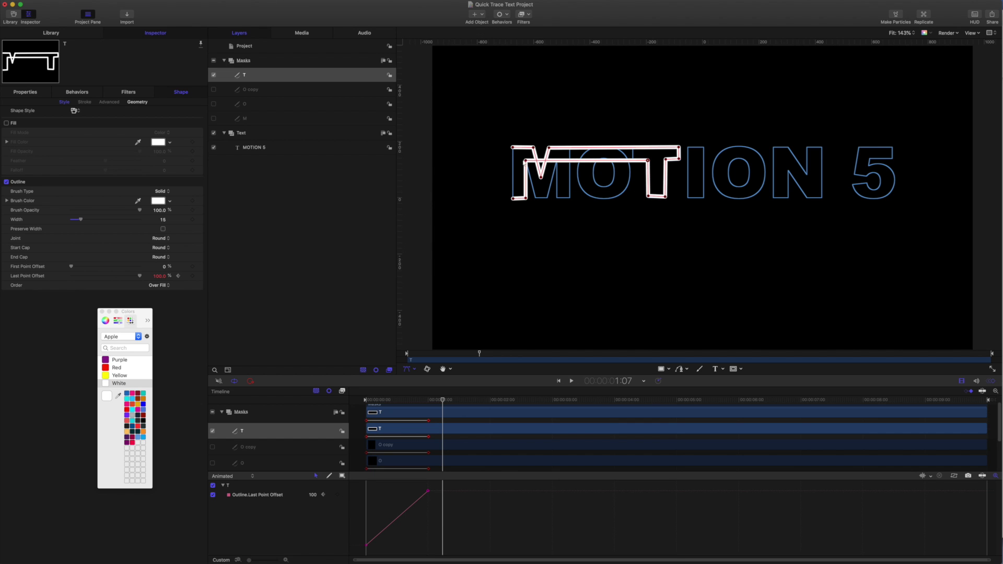
drag(528, 160, 645, 162)
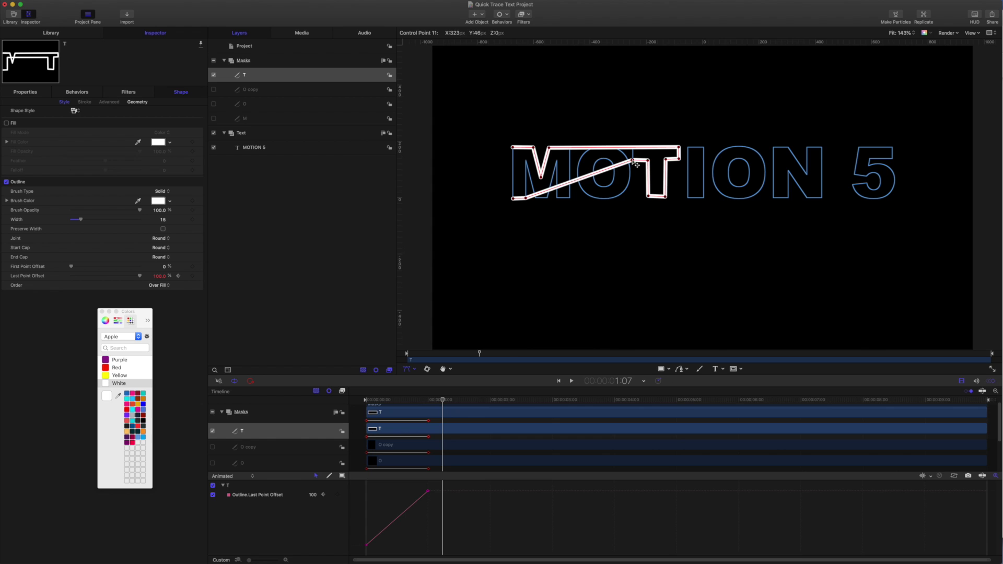
- Delete the leftover M notch and stray diagonal points, moving the first point to the T's top-left corner
drag(514, 147, 533, 149)
key(Delete)
click(542, 178)
key(Delete)
drag(548, 148, 633, 149)
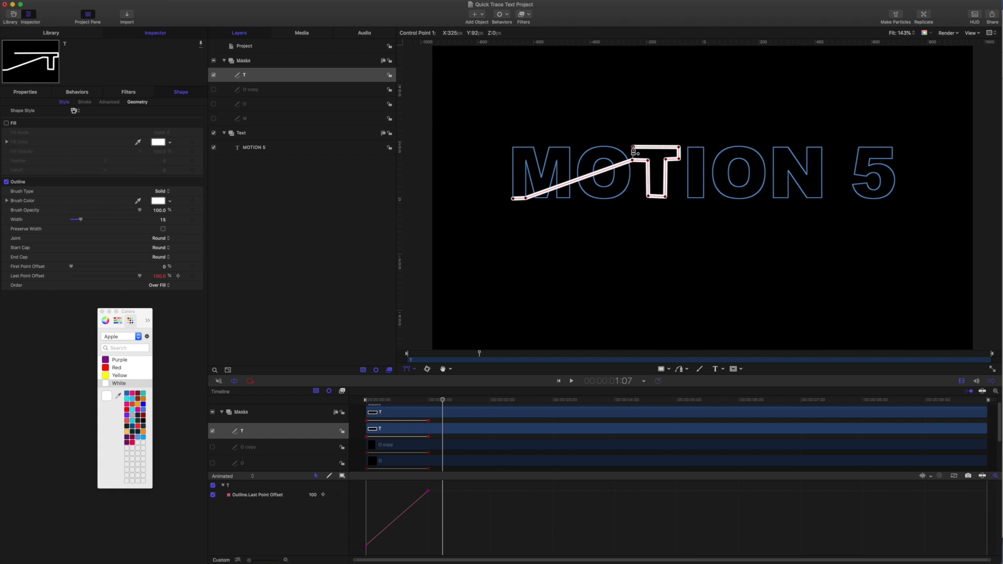
click(516, 201)
key(Delete)
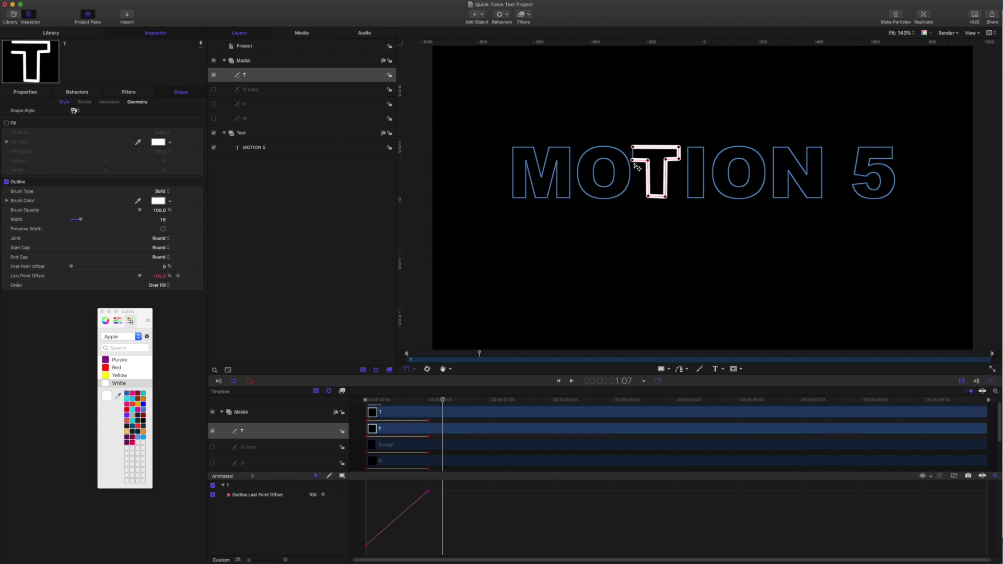
right_click(634, 161)
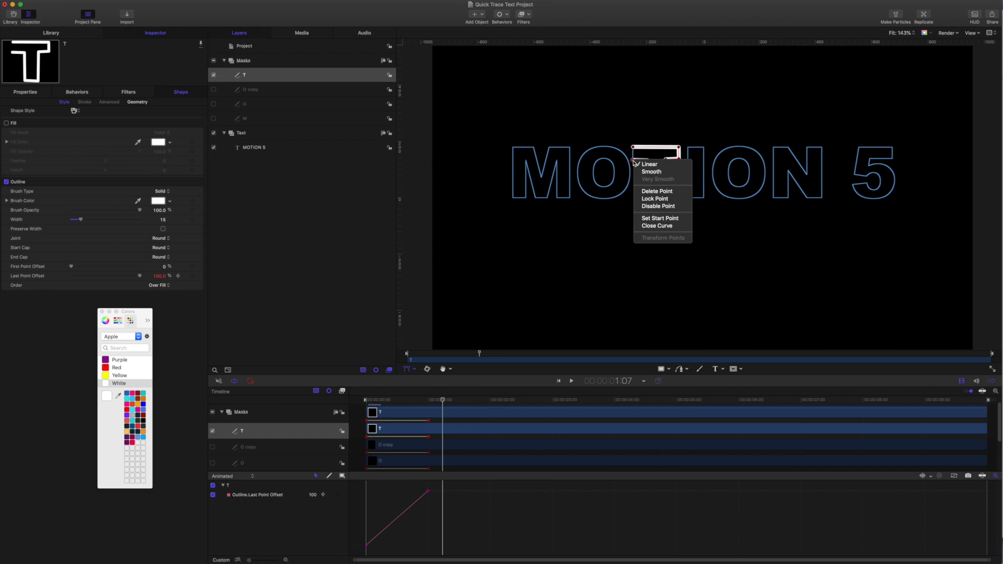
- Close the T path so it fully outlines the letter, then preview the animation
click(652, 226)
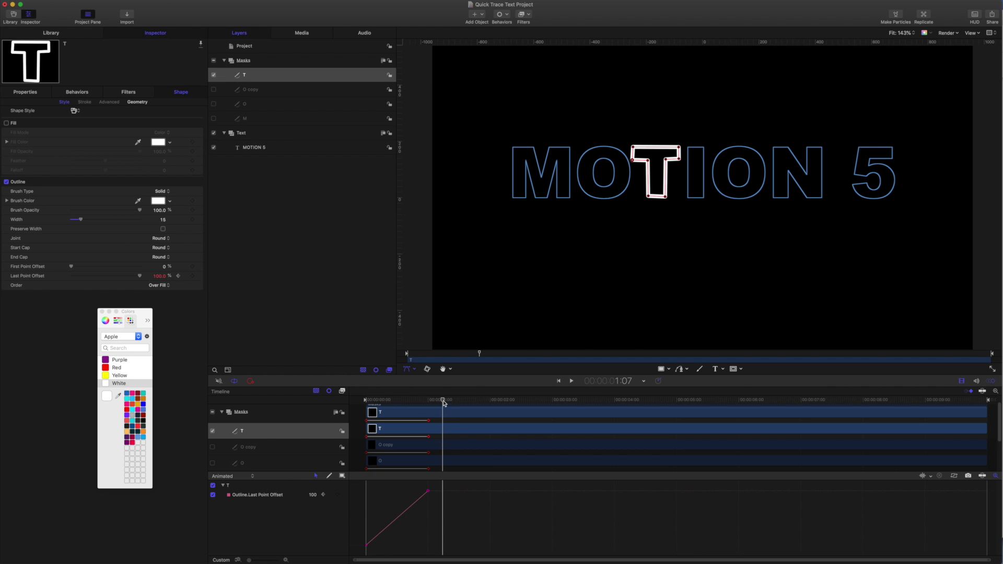
key(space)
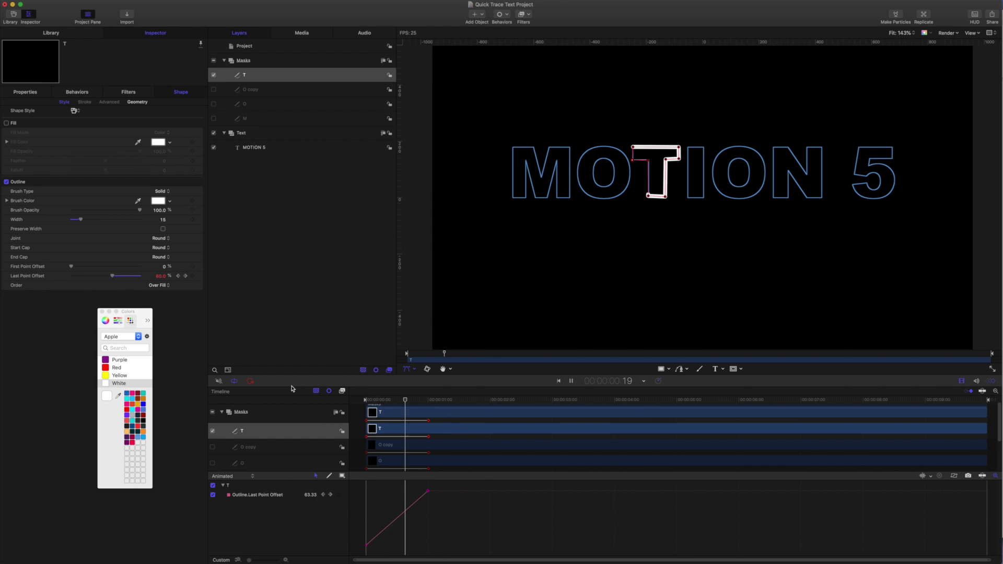
key(space)
- Turn the M, O and O copy masks back on and replay from the start
click(213, 119)
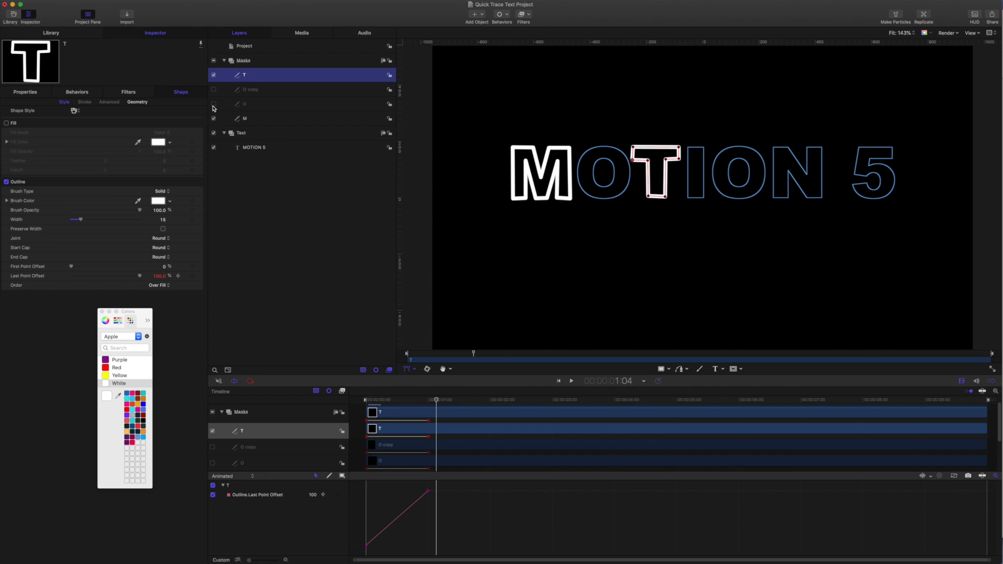
click(213, 104)
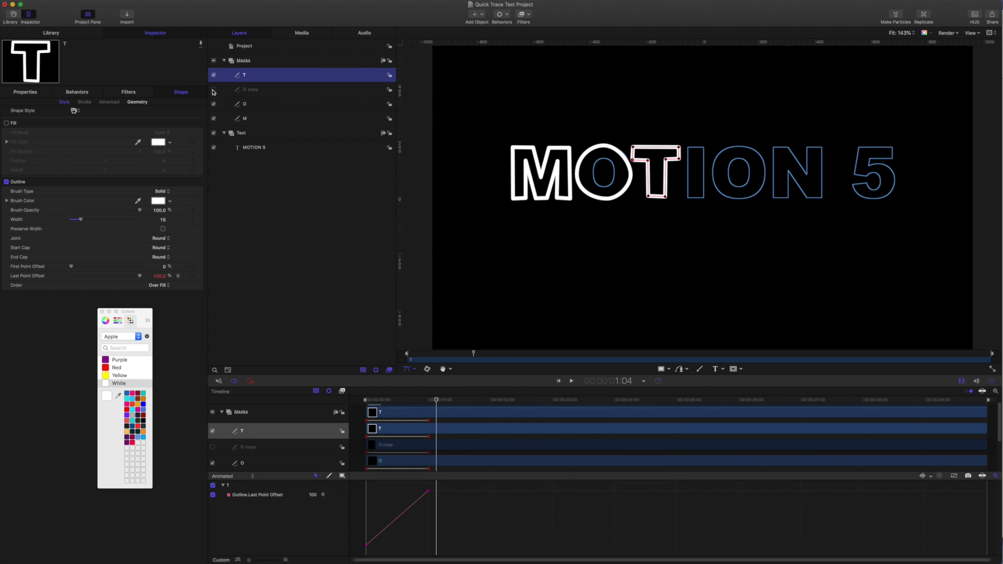
click(213, 90)
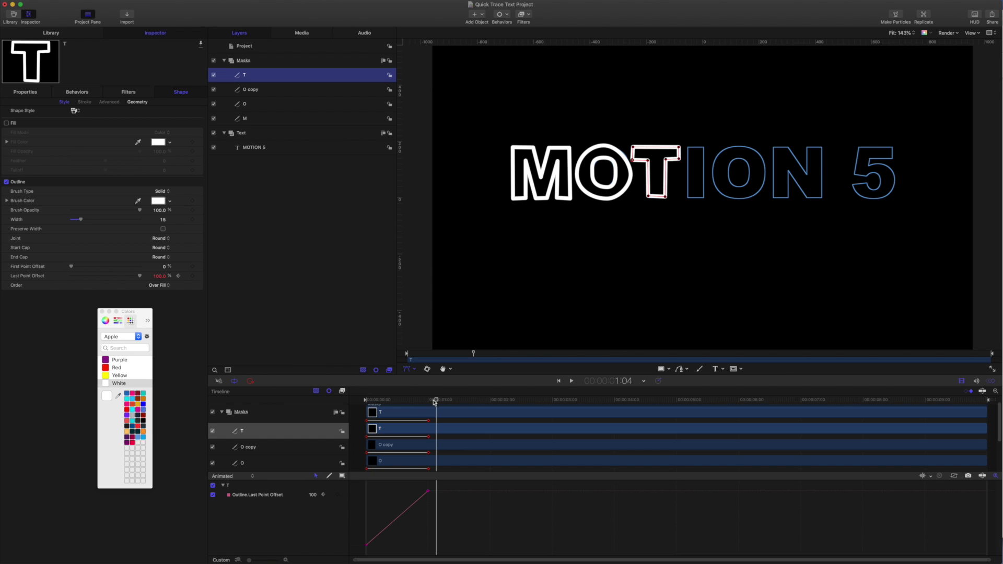
key(Home)
key(space)
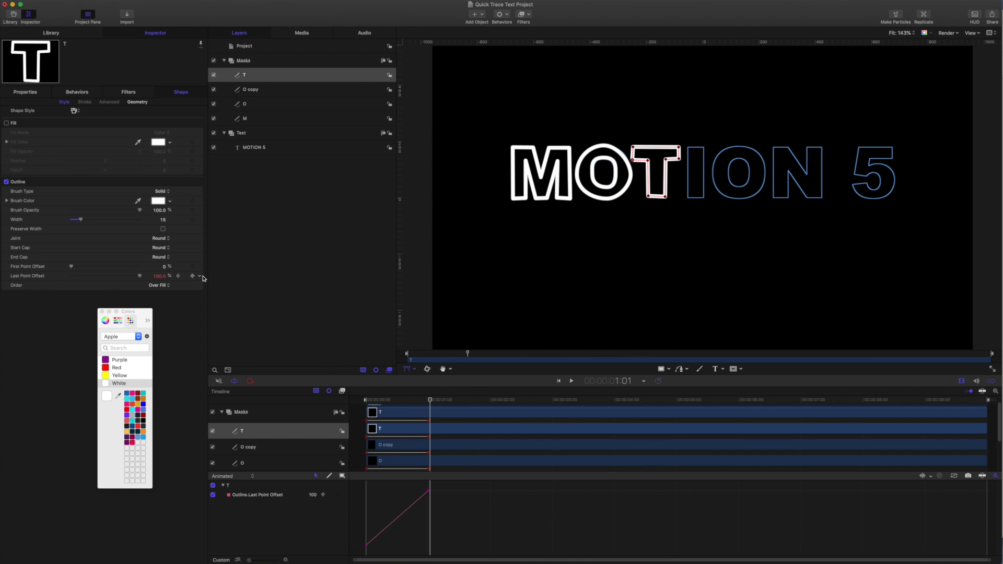
click(201, 278)
- Rename the O copy mask to 'O inner'
click(279, 201)
click(260, 90)
double_click(260, 91)
key(BackSpace)
text(inner)
key(Return)
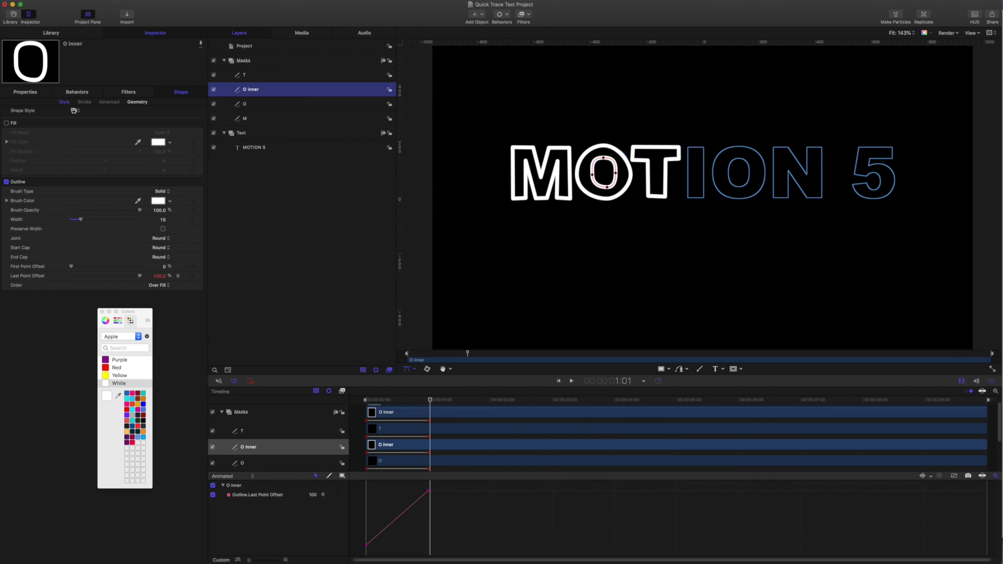
- Remove the Last Point Offset animation and keyframe First Point Offset at 100% on the first frame
click(201, 279)
click(230, 285)
drag(425, 406, 355, 402)
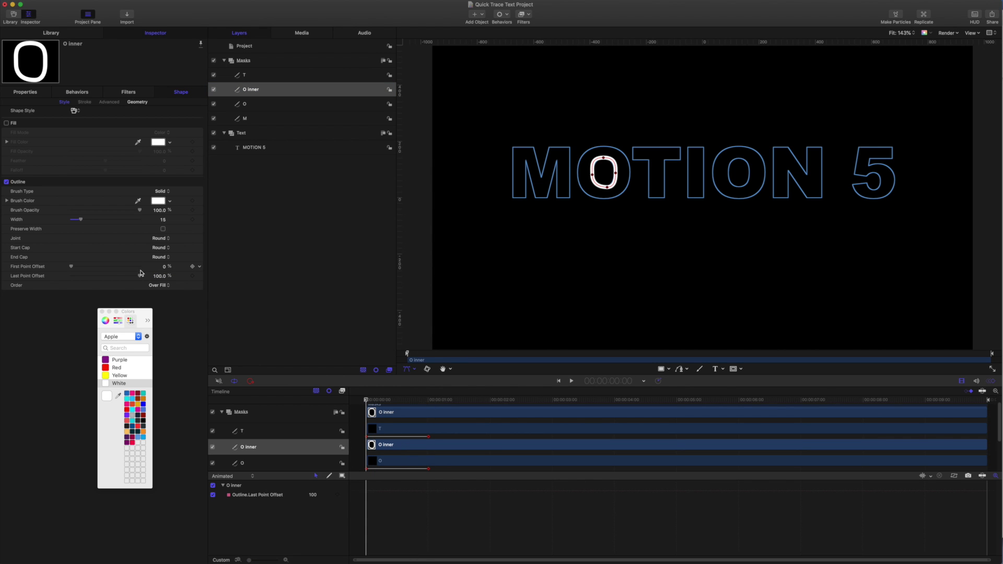
drag(71, 269, 146, 268)
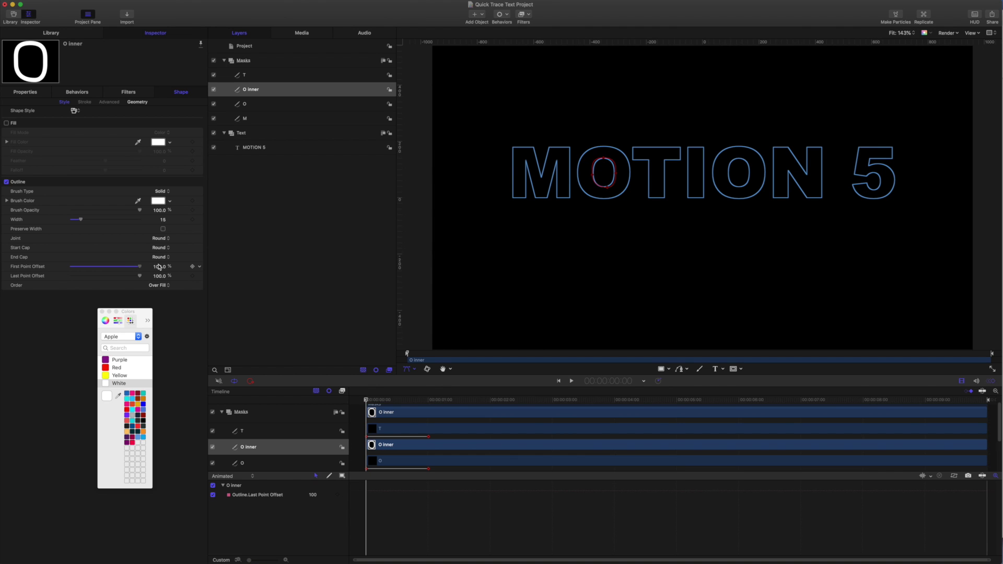
click(192, 267)
- Set First Point Offset to 0% at the one-second mark and play back the result
drag(372, 403, 429, 406)
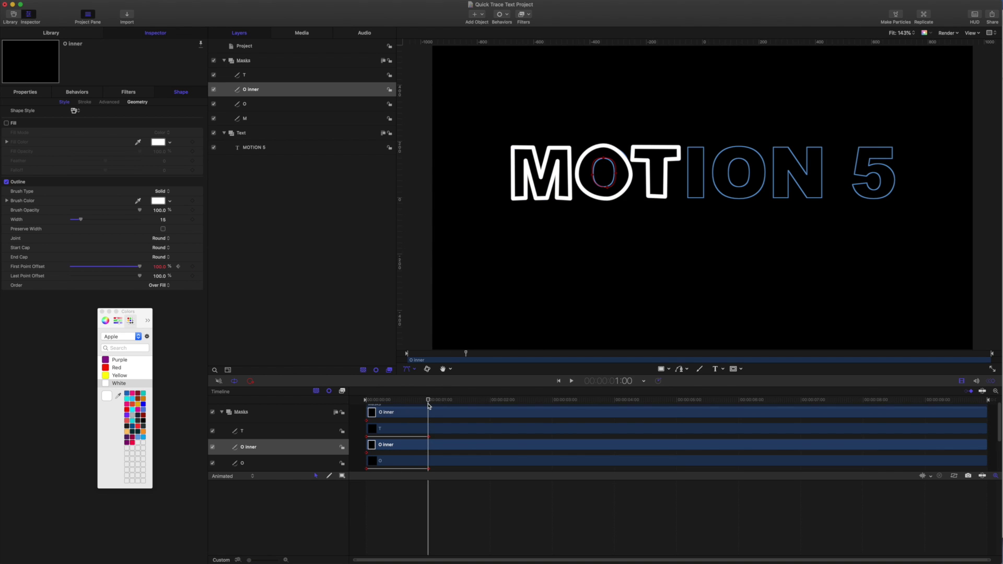
drag(140, 268, 71, 269)
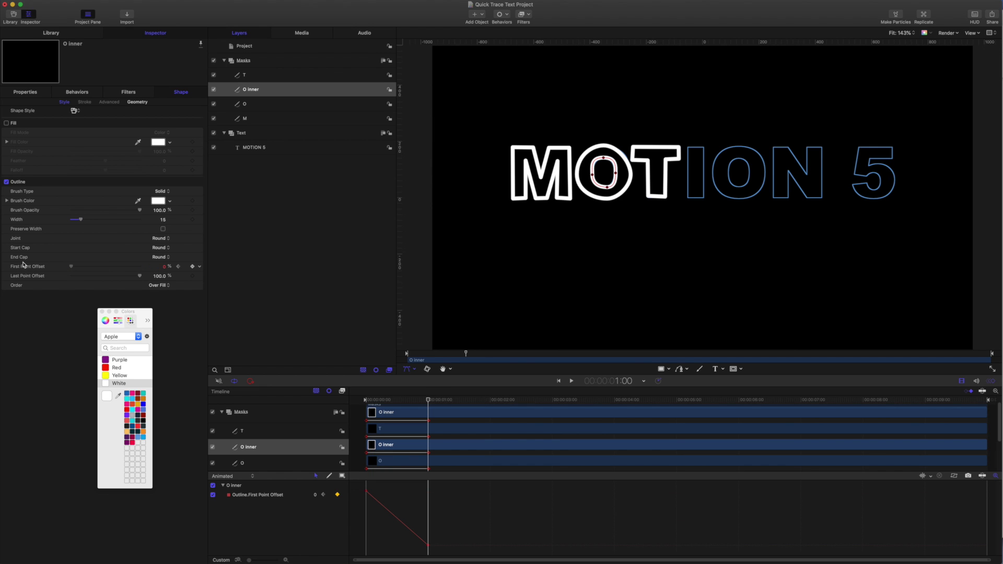
drag(428, 401, 424, 401)
key(space)
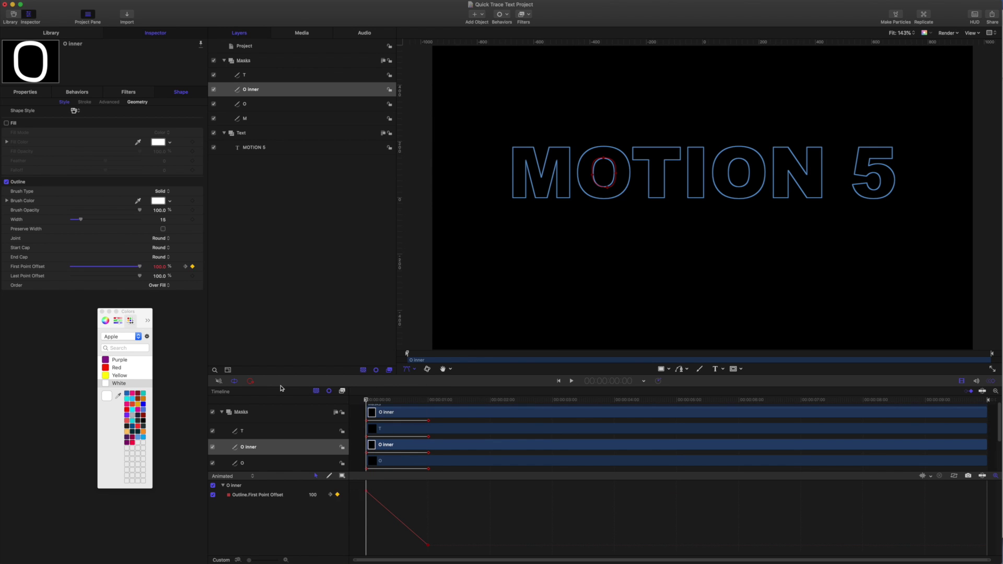
key(space)
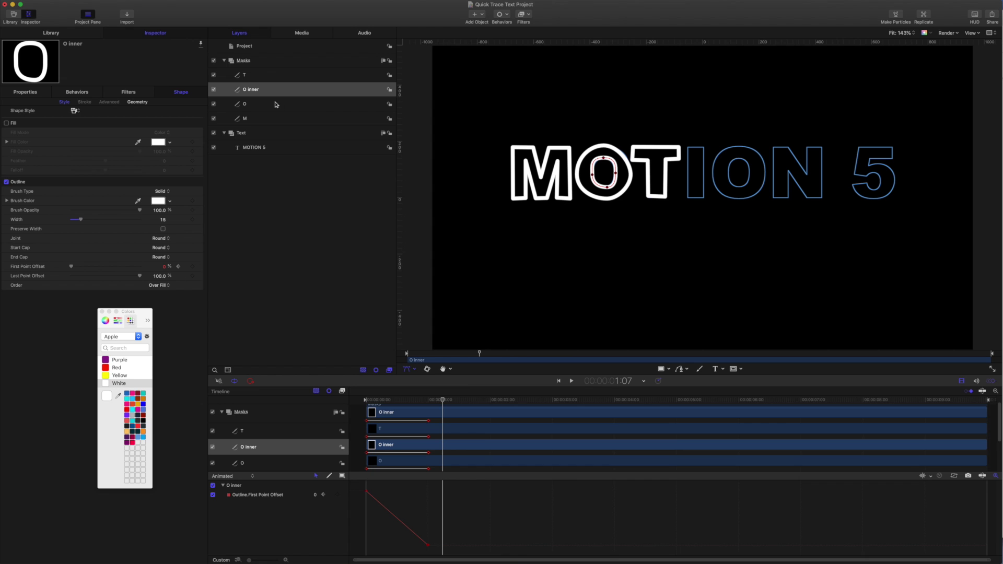
- Add an Image Mask to the Text group with the Masks group as its source, then replay from the start
right_click(256, 137)
click(283, 249)
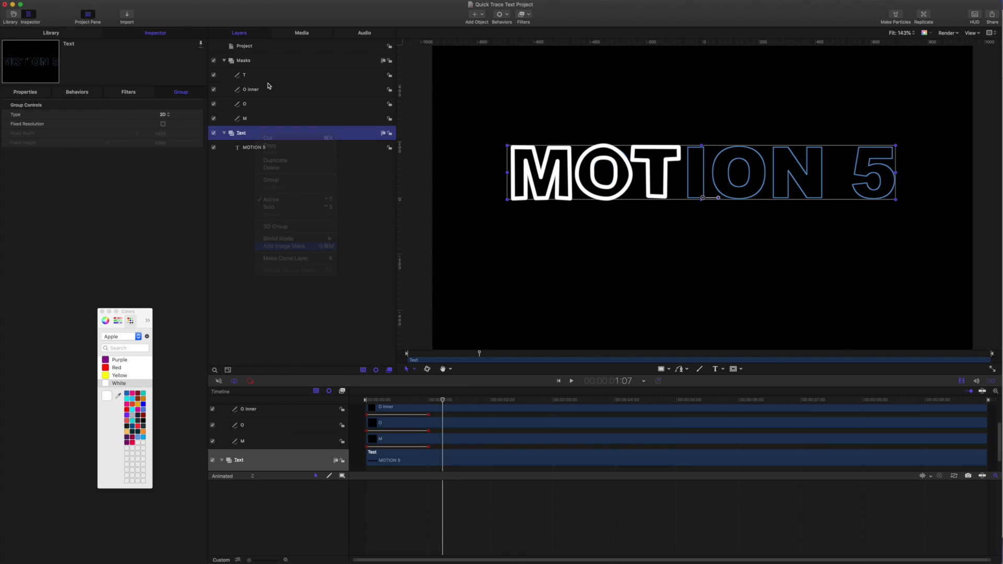
drag(248, 64, 154, 120)
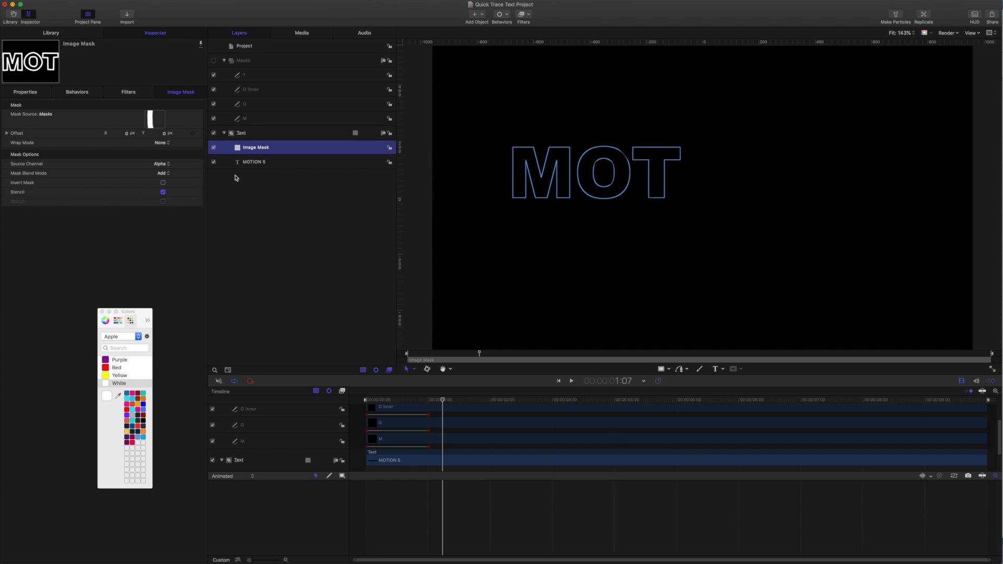
drag(446, 404, 434, 404)
key(Home)
key(space)
key(space)
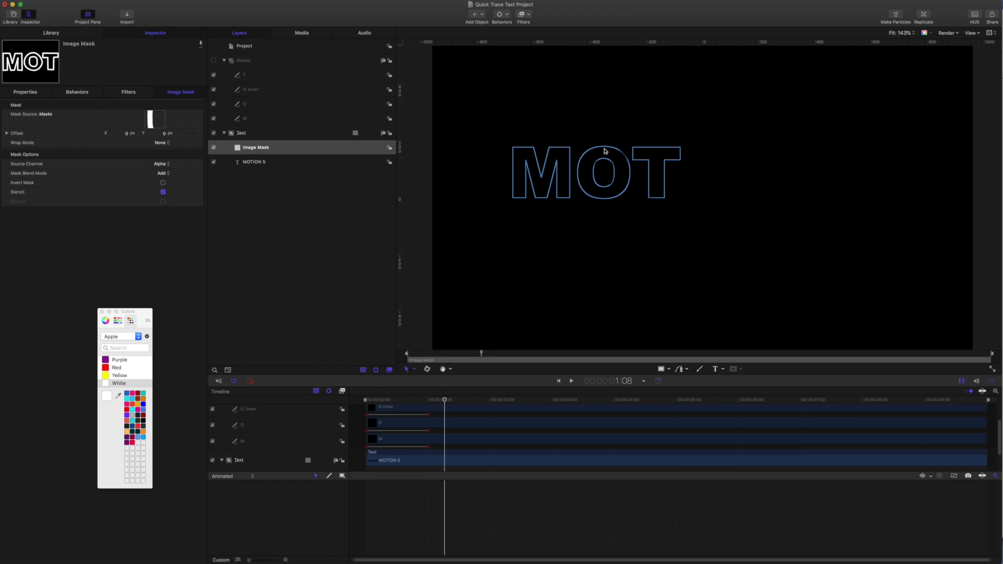
- Switch the O mask to Edit Points and adjust its top and right-hand control points around the O
click(264, 104)
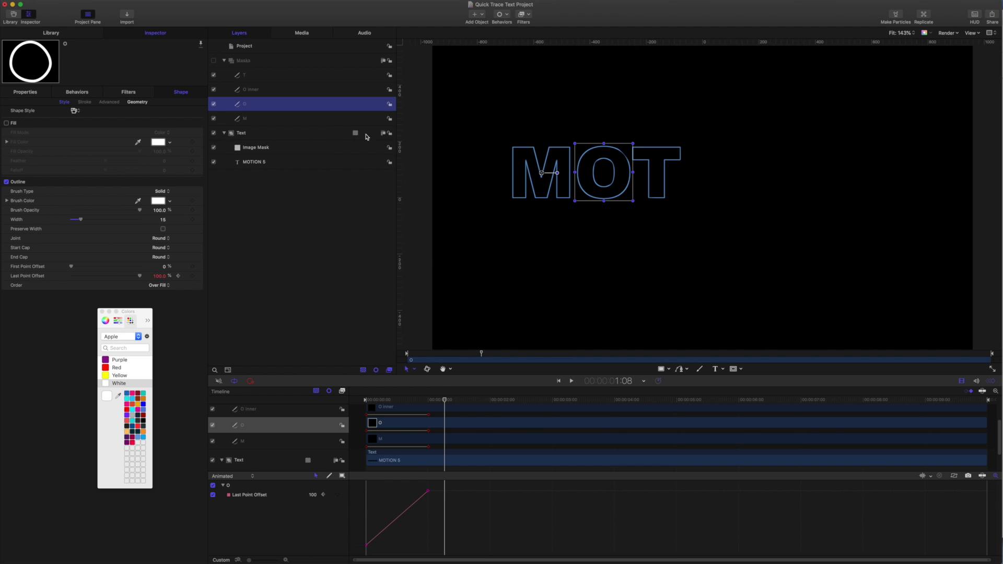
click(416, 370)
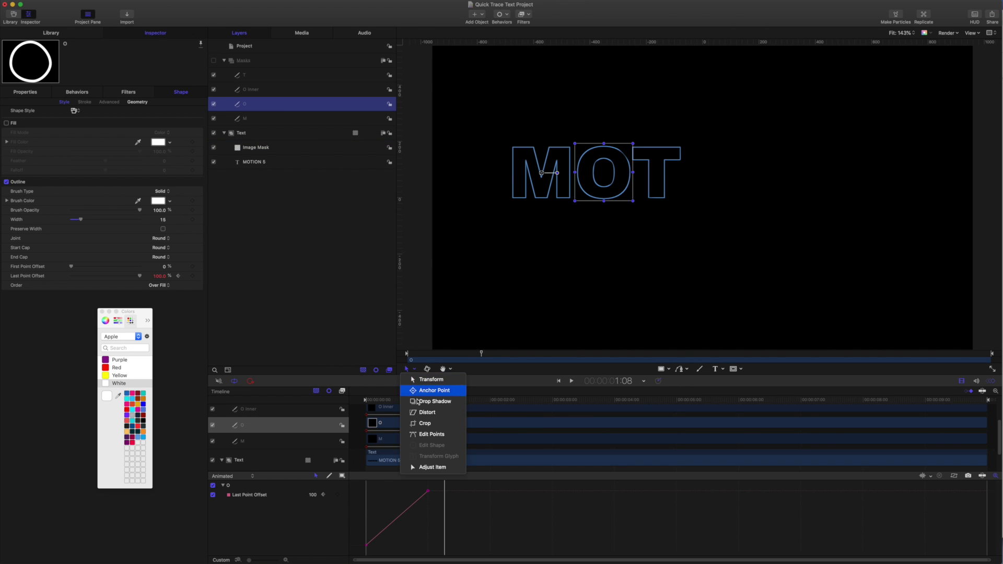
click(426, 436)
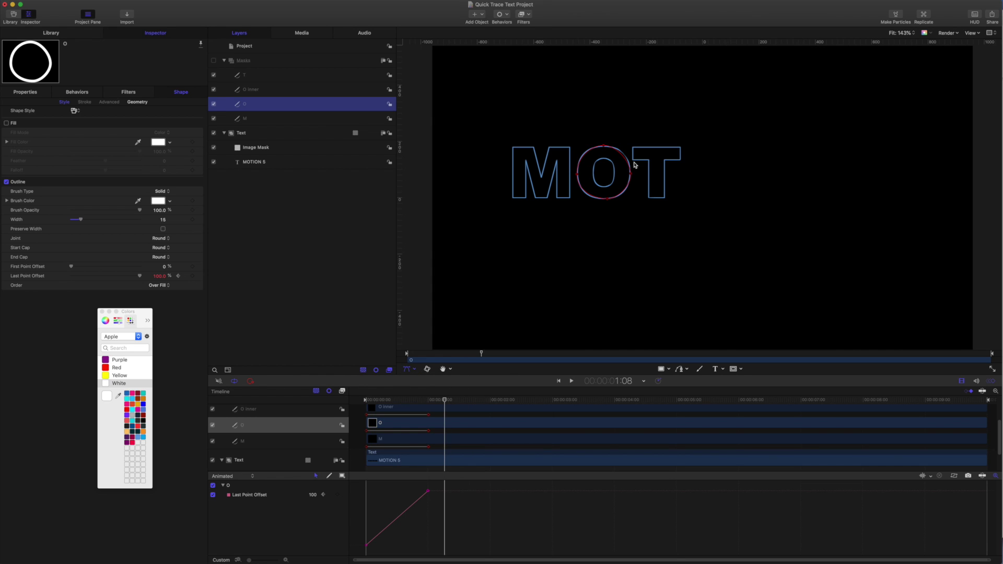
click(604, 147)
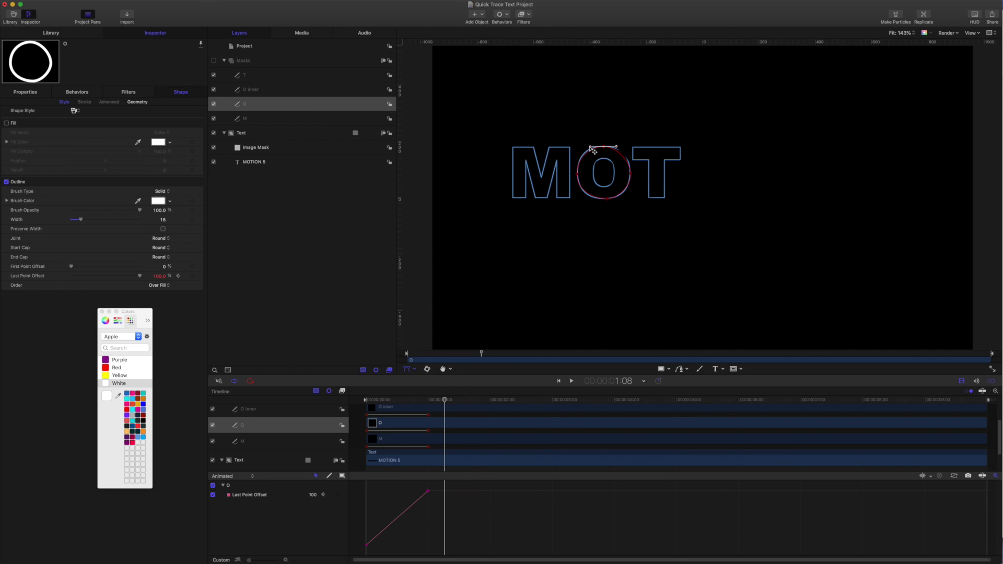
drag(591, 150, 581, 184)
click(632, 172)
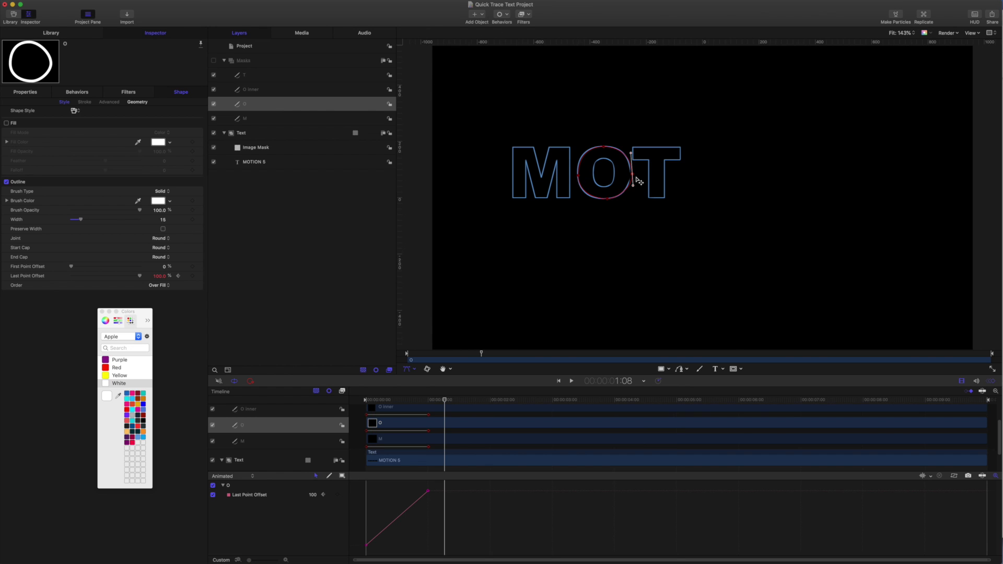
drag(634, 174, 636, 177)
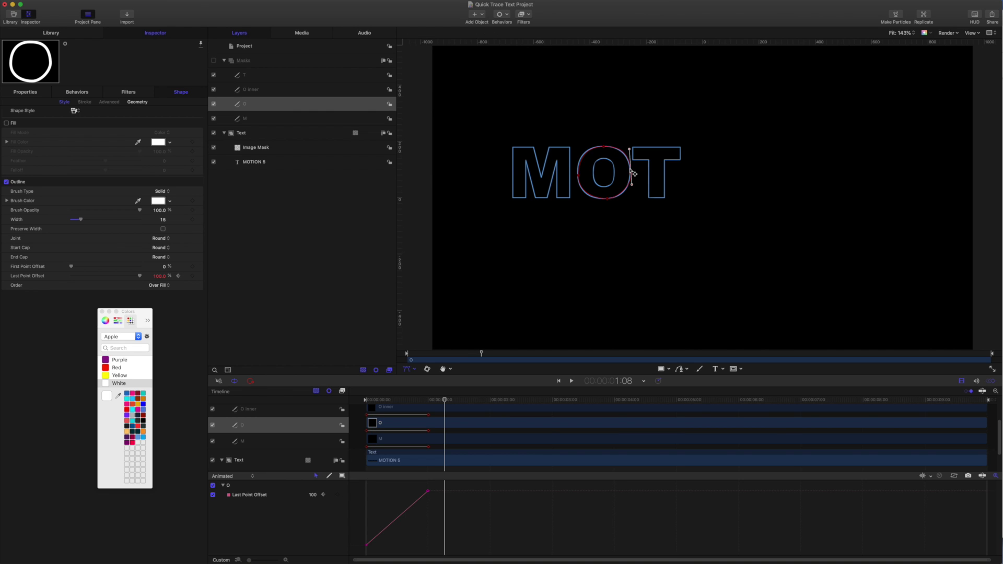
drag(634, 176, 632, 187)
key(Home)
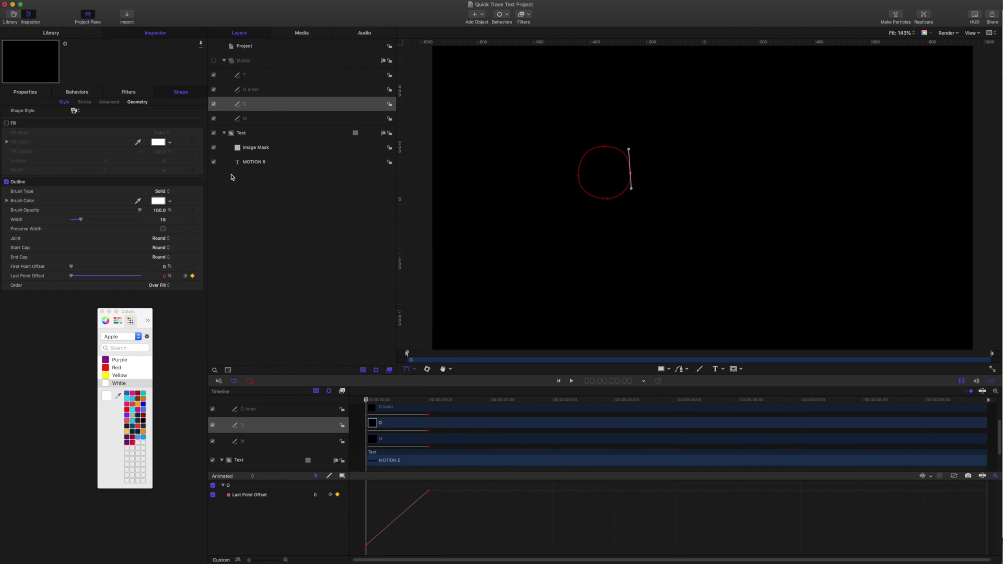
click(240, 189)
key(space)
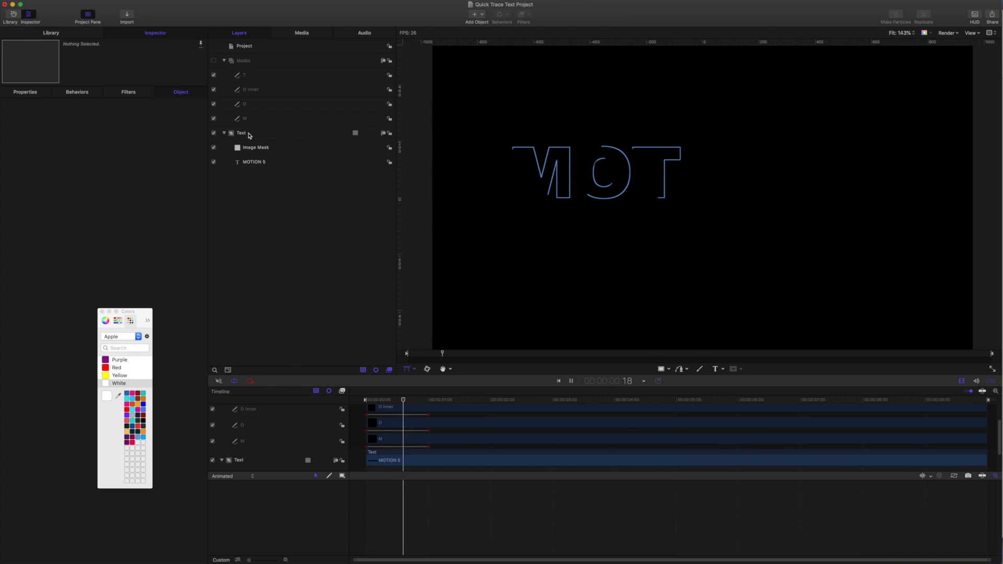
key(space)
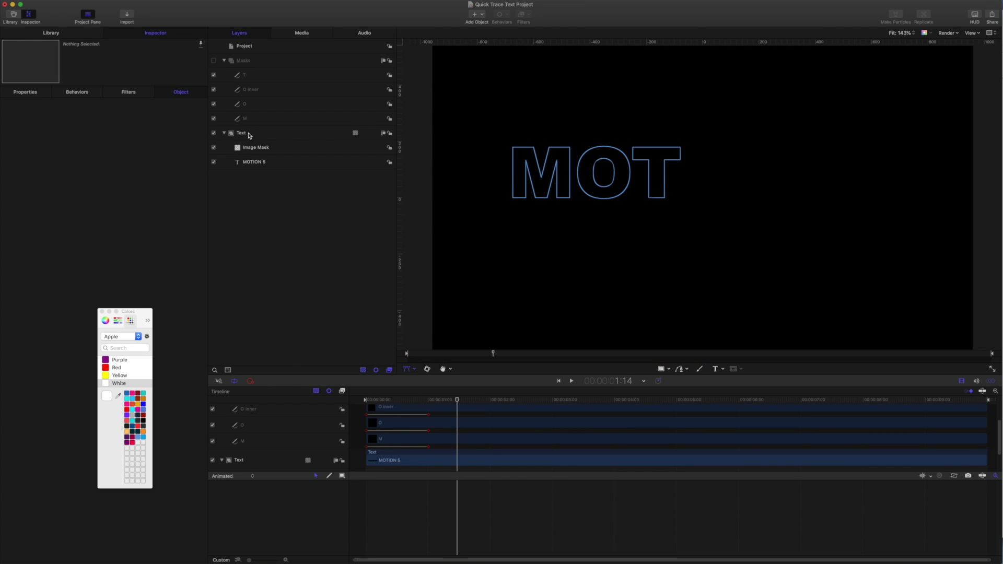